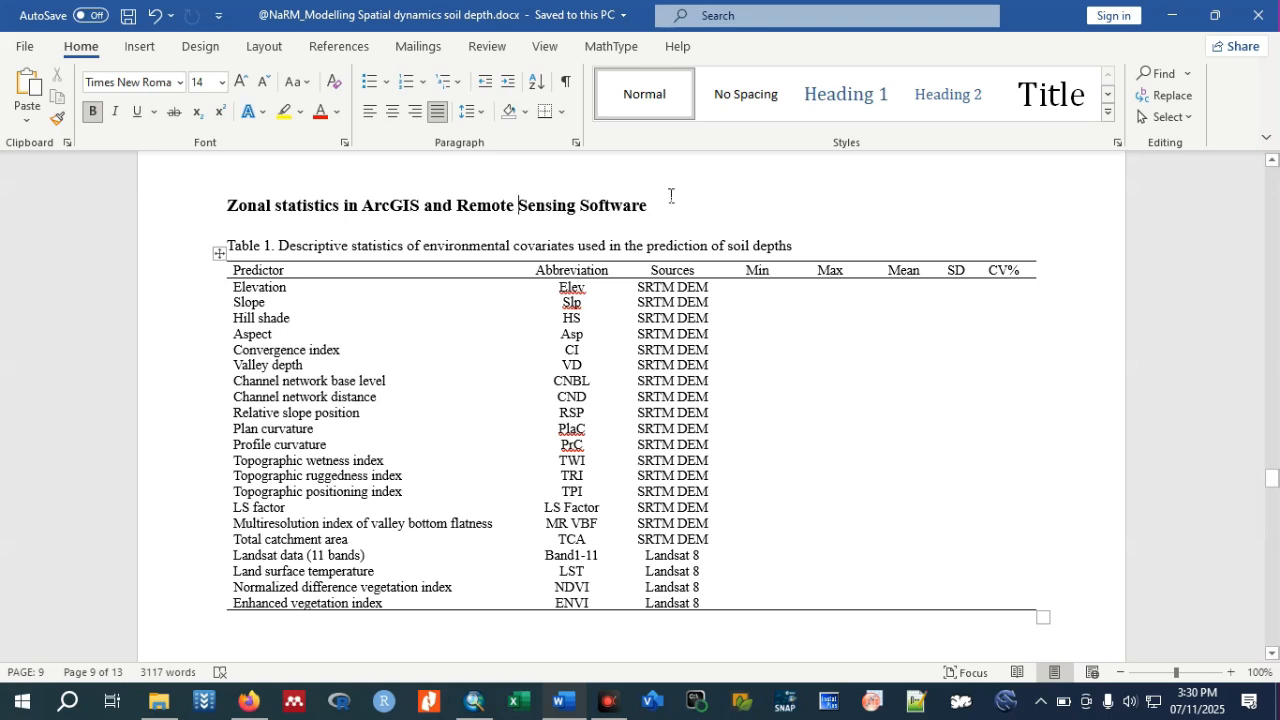
# Switch from the Word document to ArcMap and add the Total Catchment Area.tif raster from the SAGA_GIS_Data folder.
pyautogui.click(1172, 15)
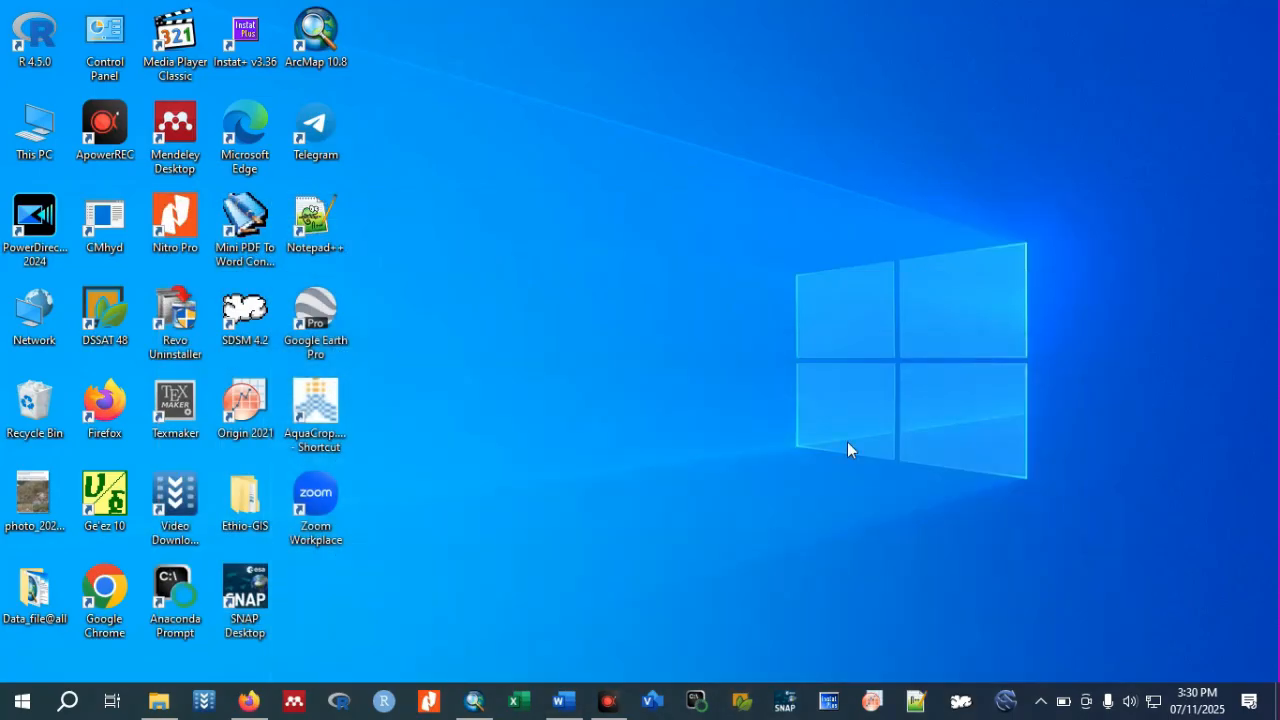
pyautogui.click(474, 700)
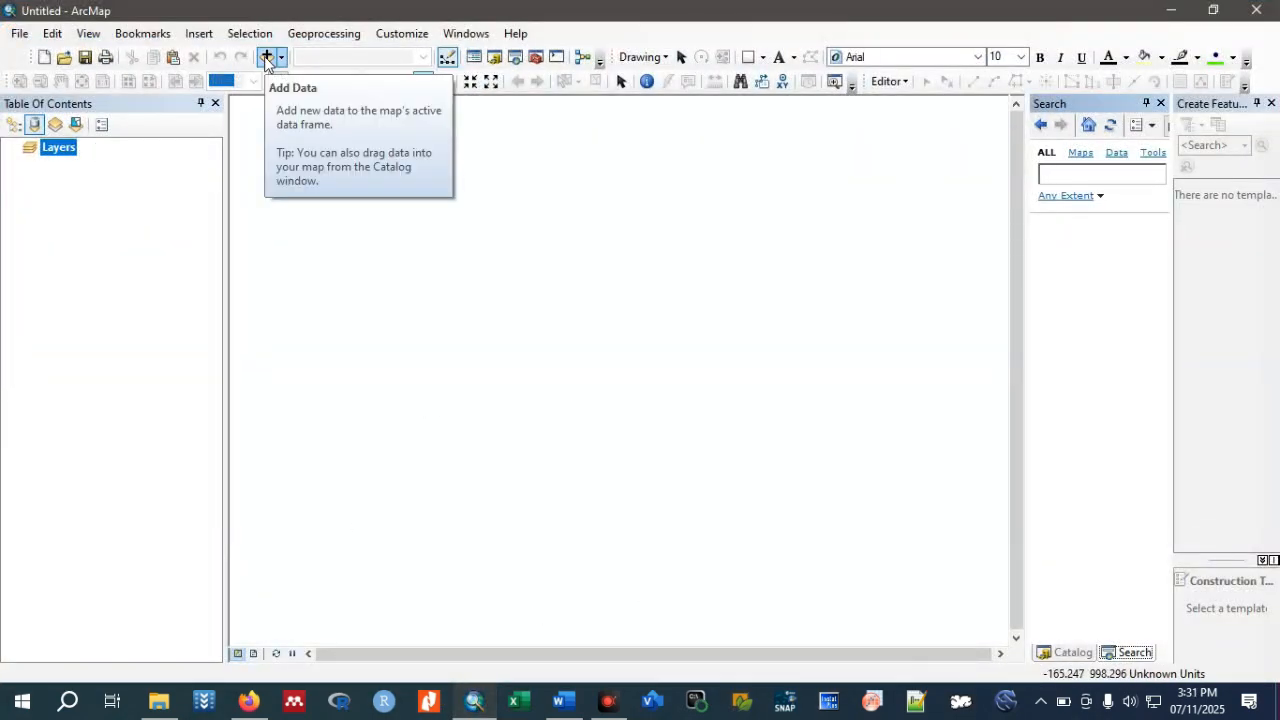
pyautogui.click(267, 58)
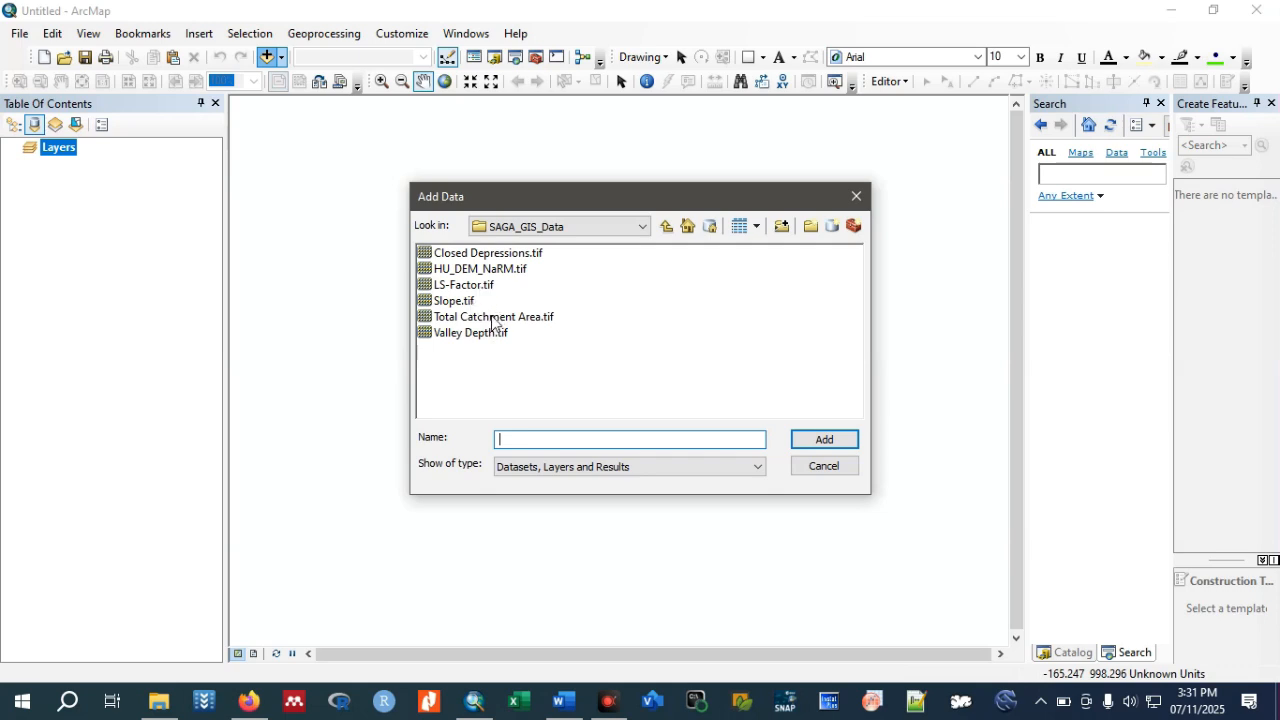
pyautogui.click(492, 318)
pyautogui.click(818, 444)
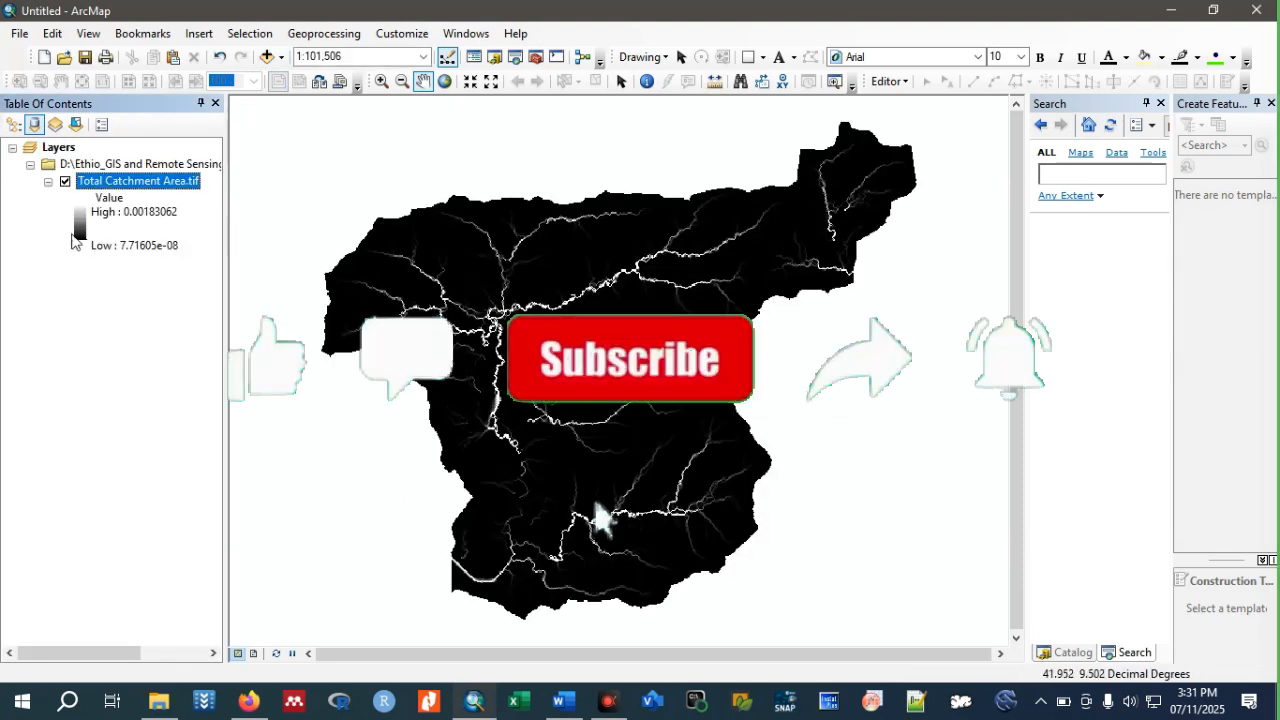
# Apply the orange-yellow-green-blue color ramp to the Total Catchment Area raster.
pyautogui.click(78, 222)
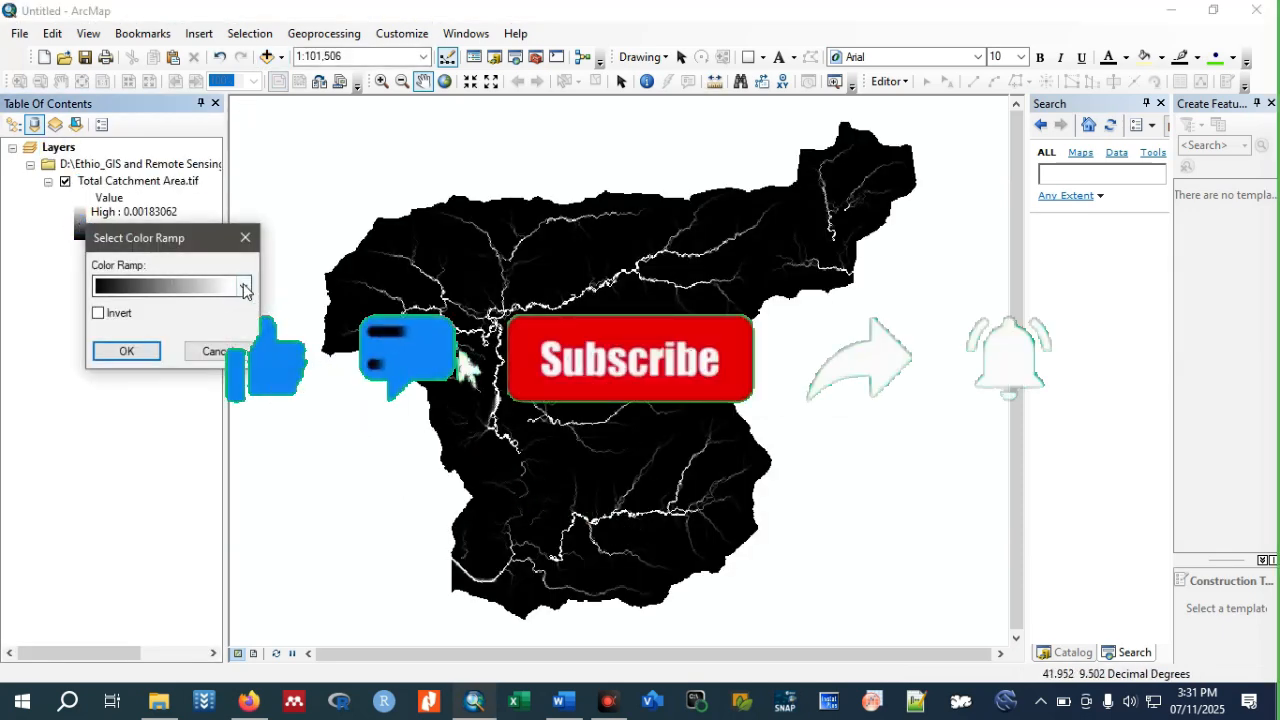
pyautogui.click(243, 283)
pyautogui.click(220, 202)
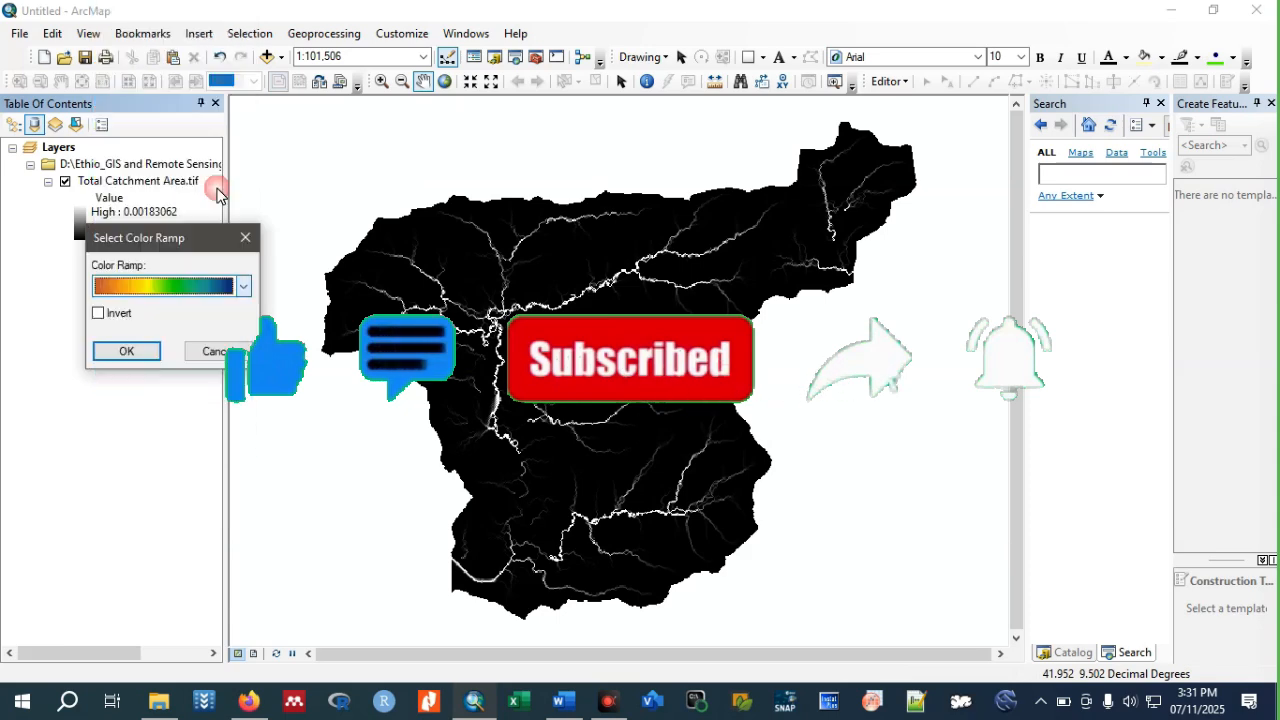
pyautogui.click(146, 351)
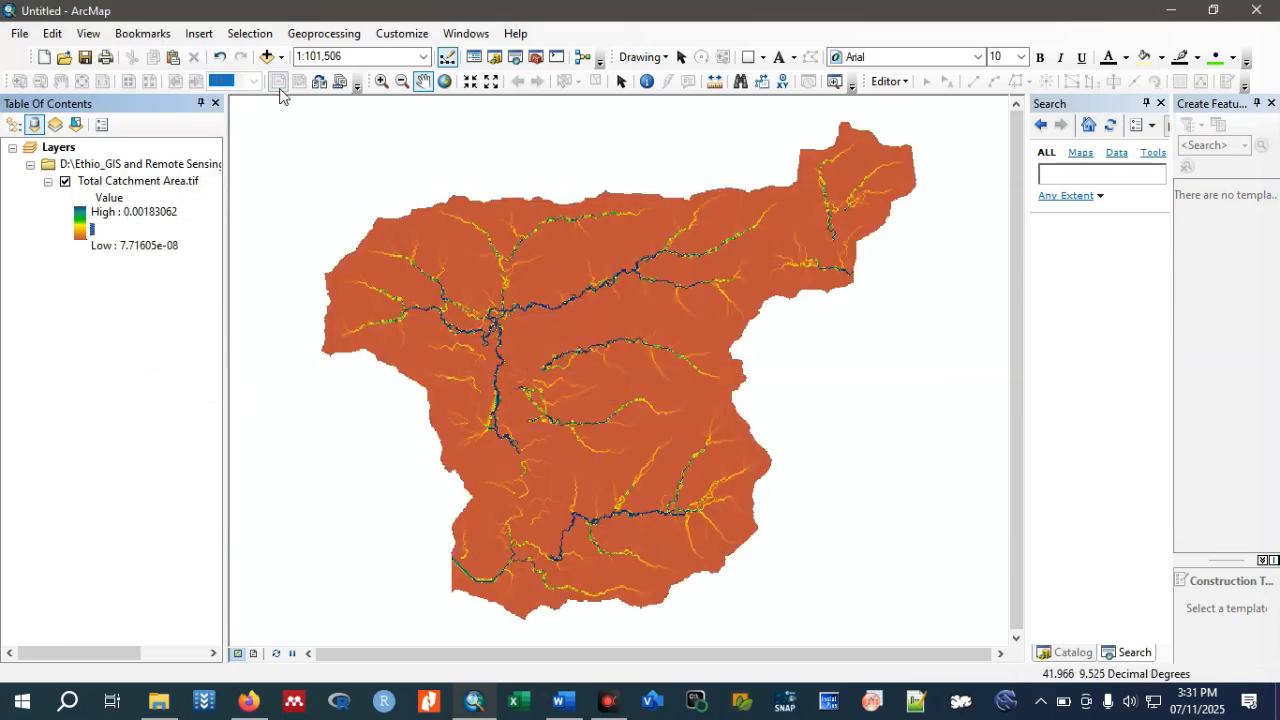
# Add the lh_watershed_bound.shp shapefile from the nested map folder under Ethio_GIS and Remote Sensing Data.
pyautogui.click(268, 56)
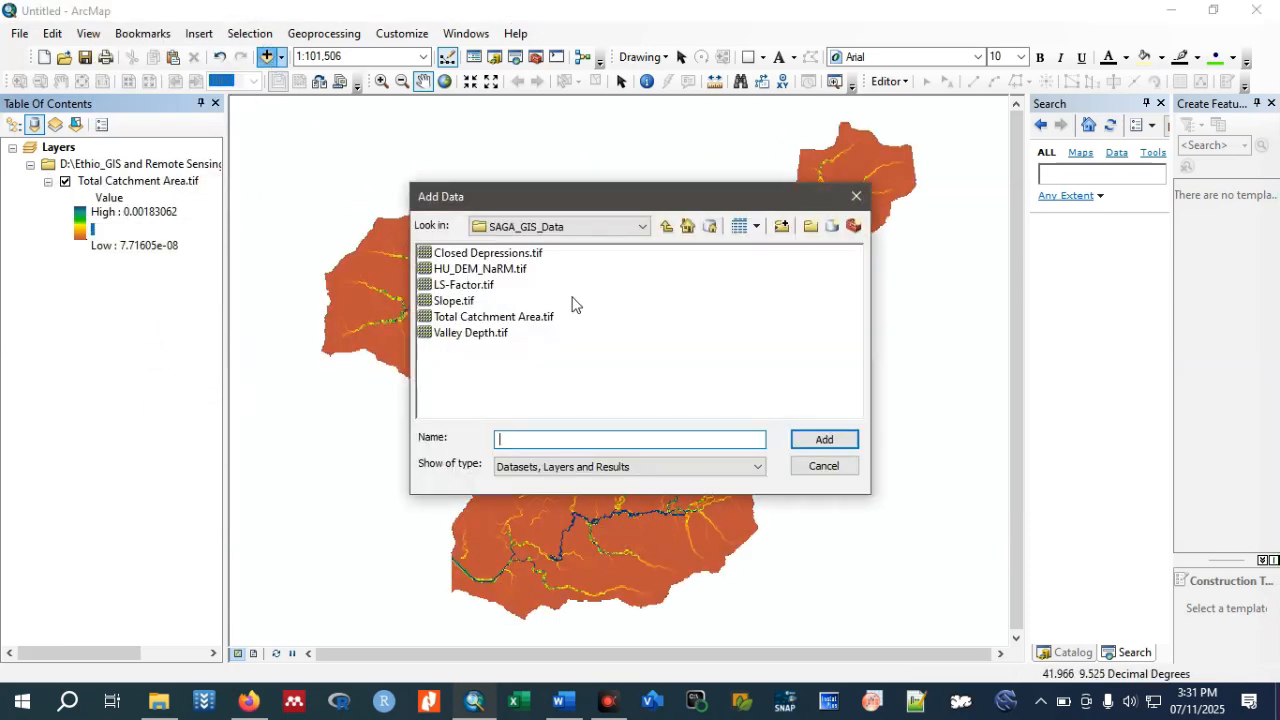
pyautogui.click(643, 226)
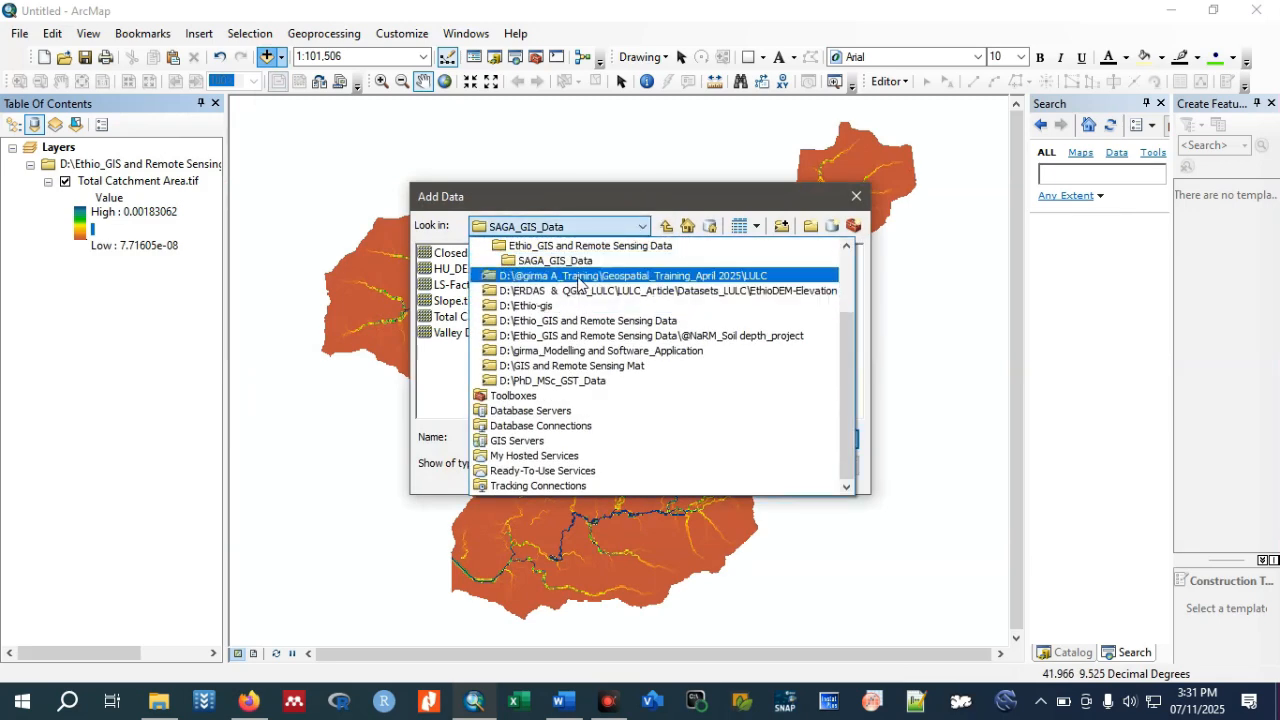
pyautogui.click(589, 248)
pyautogui.doubleClick(480, 366)
pyautogui.click(464, 253)
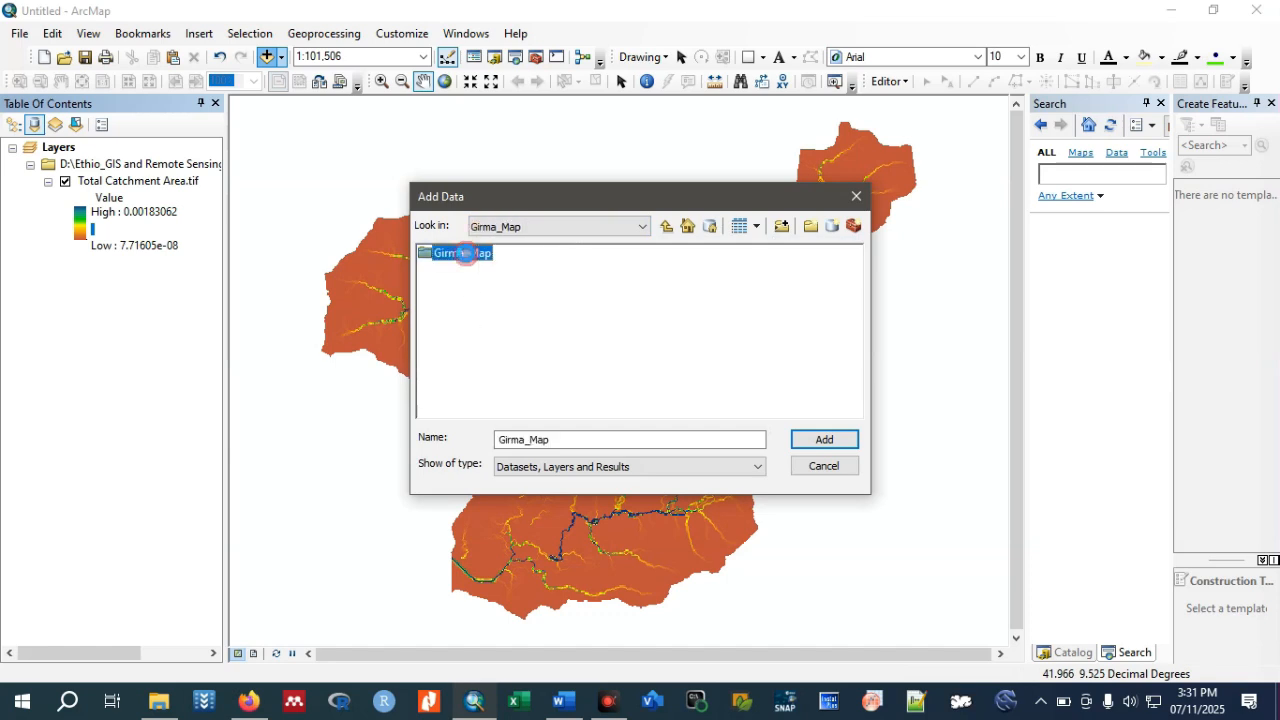
pyautogui.doubleClick(464, 253)
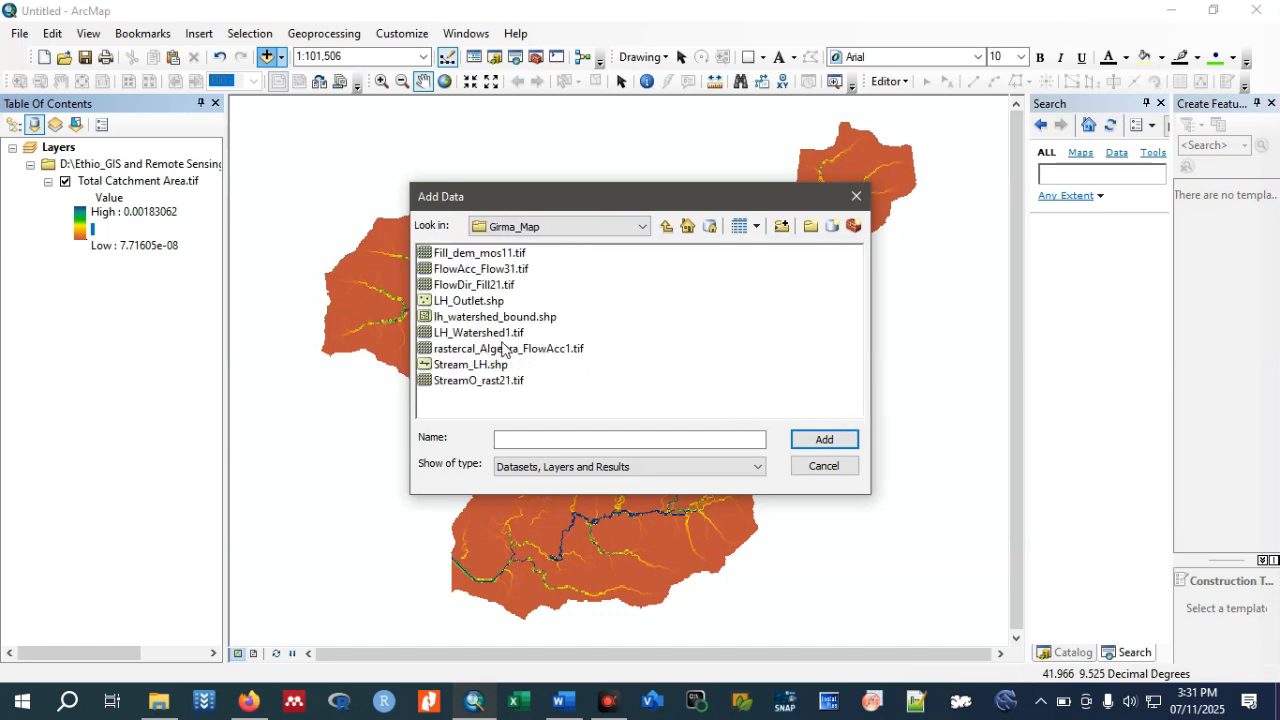
pyautogui.click(510, 317)
pyautogui.click(830, 441)
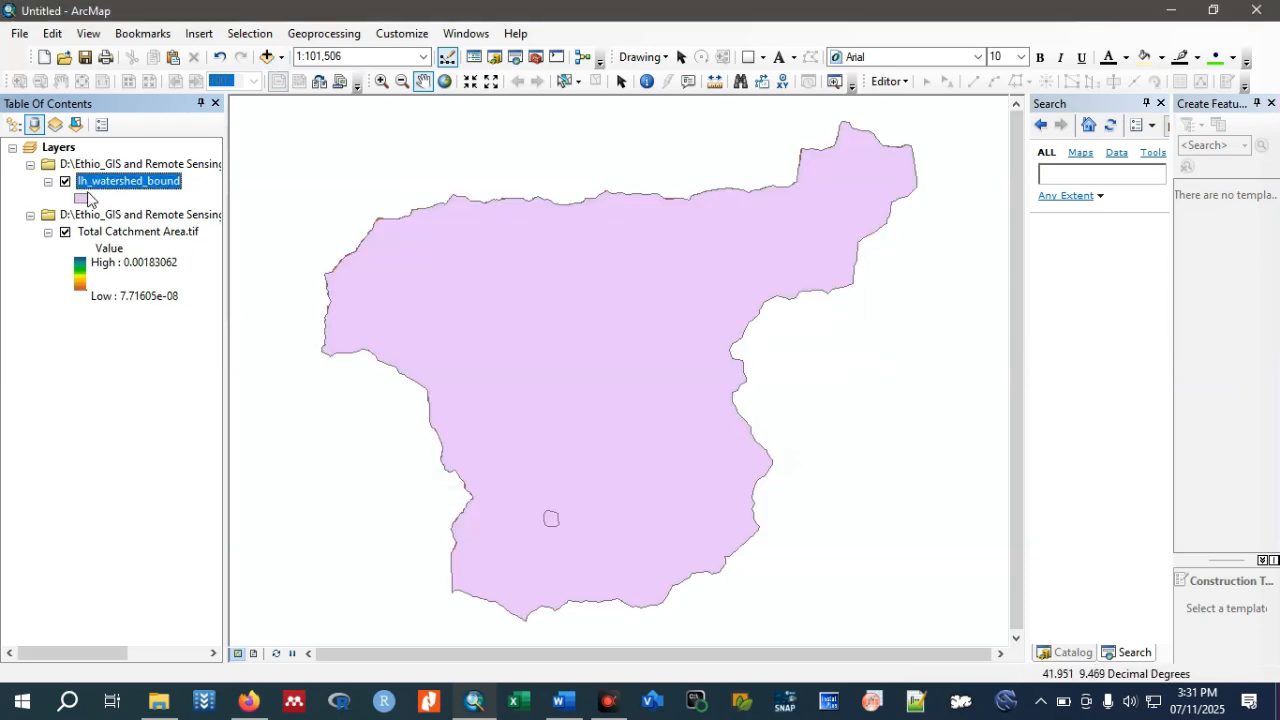
# Give the lh_watershed_bound layer the Hollow symbol and list the layers by drawing order.
pyautogui.click(84, 197)
pyautogui.click(503, 325)
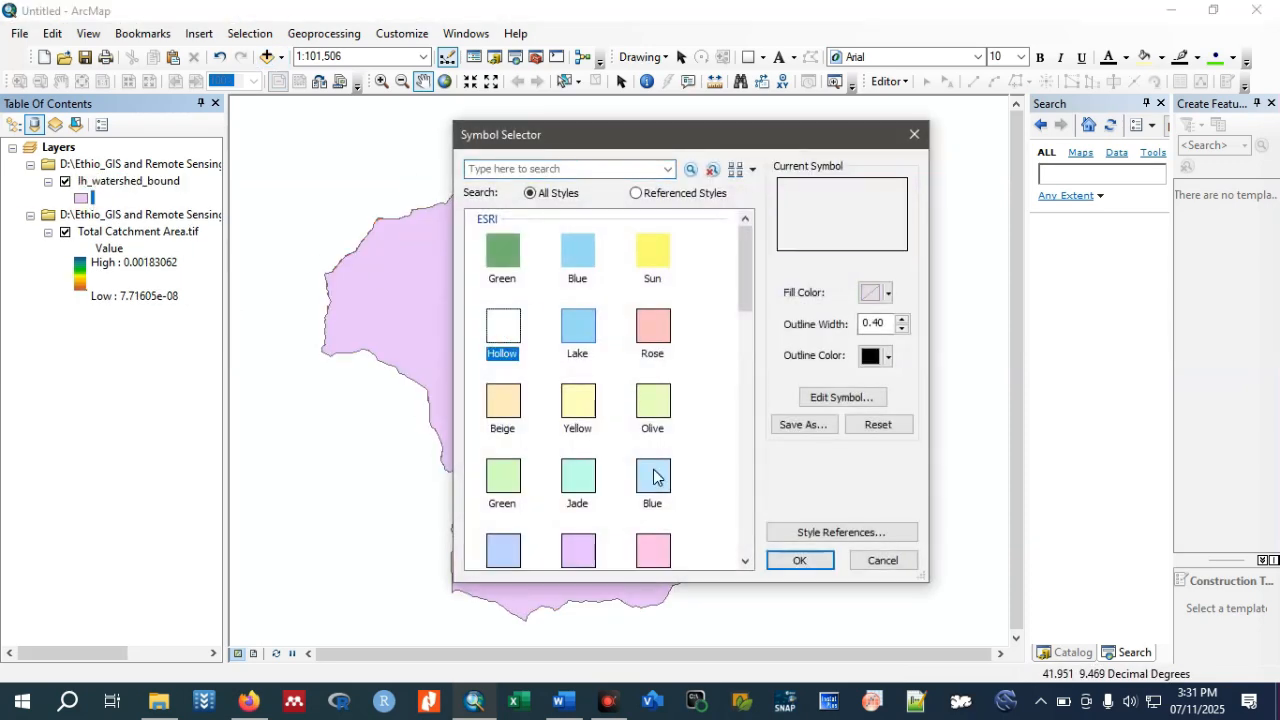
pyautogui.click(801, 560)
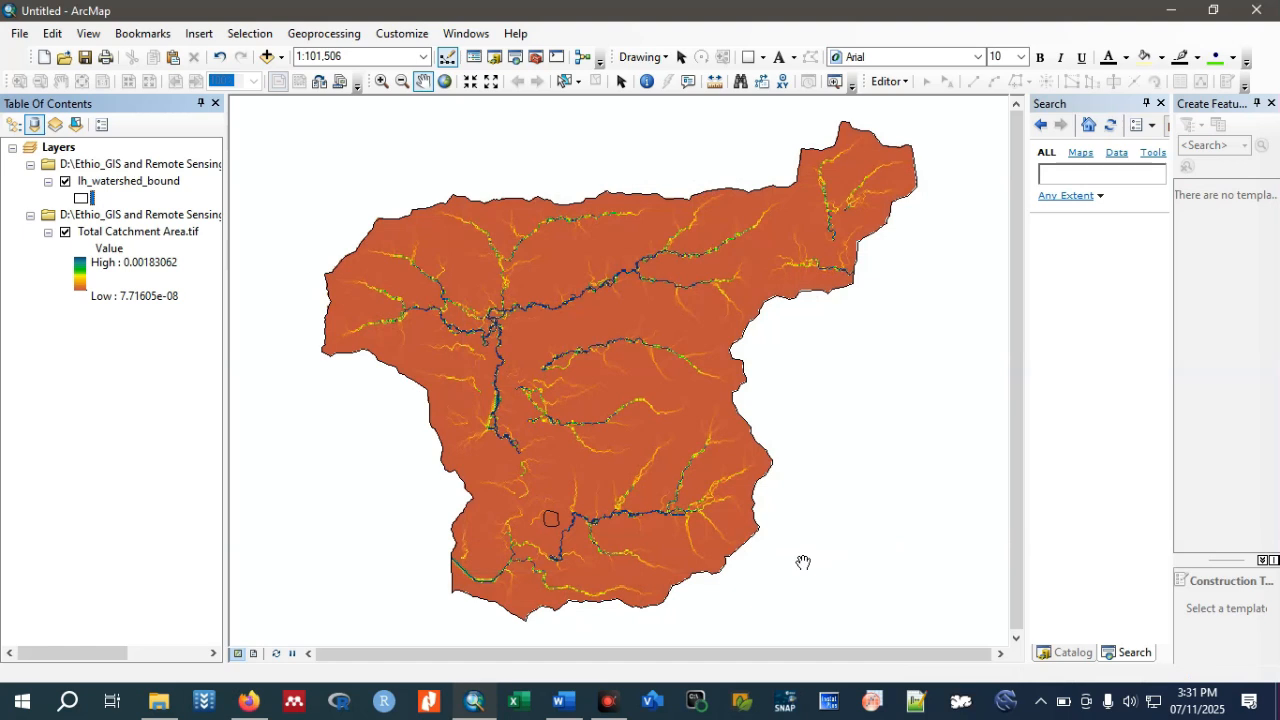
pyautogui.click(14, 124)
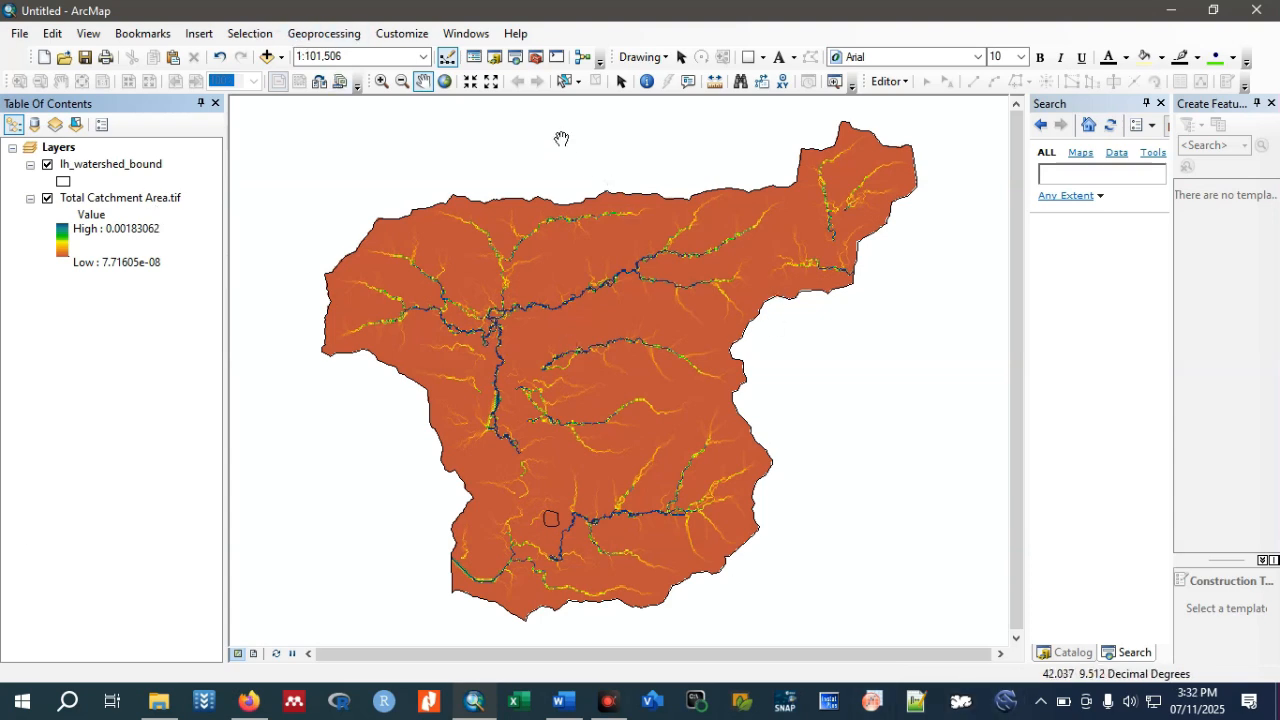
# Open ArcToolbox, check the environmental covariates table in the Word document, and return to ArcMap.
pyautogui.click(537, 58)
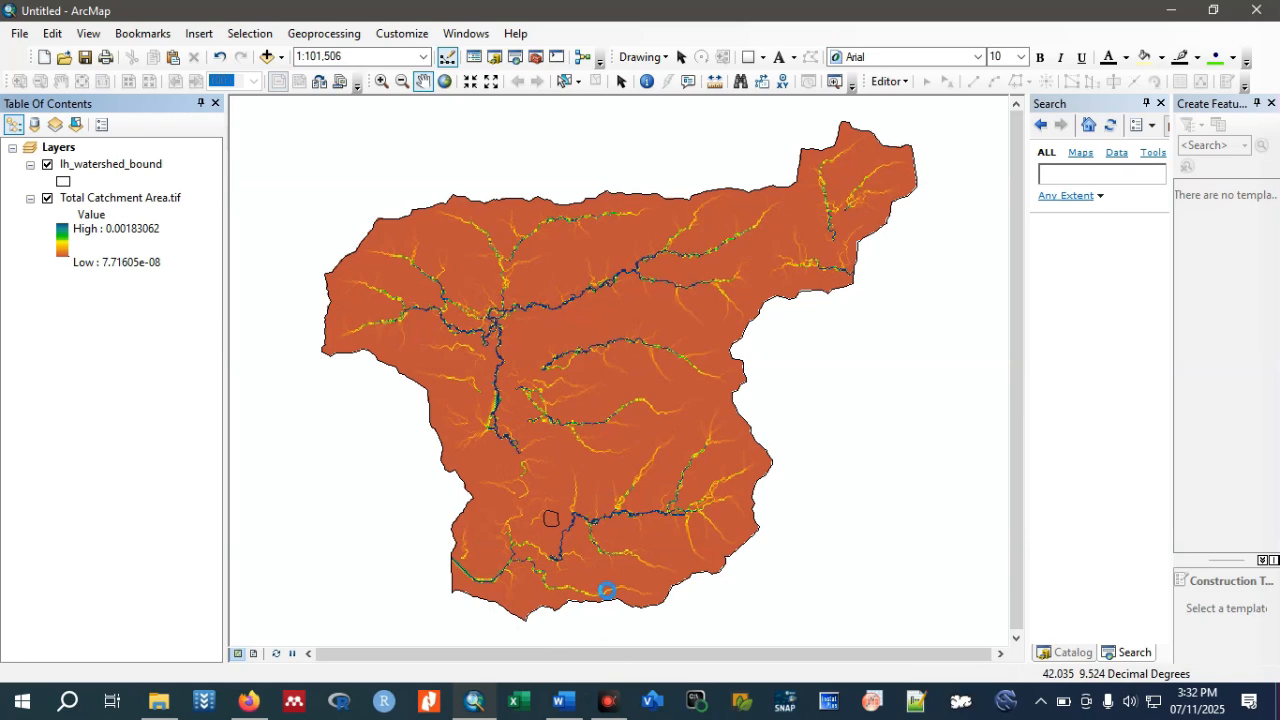
pyautogui.moveTo(564, 700)
pyautogui.click(565, 620)
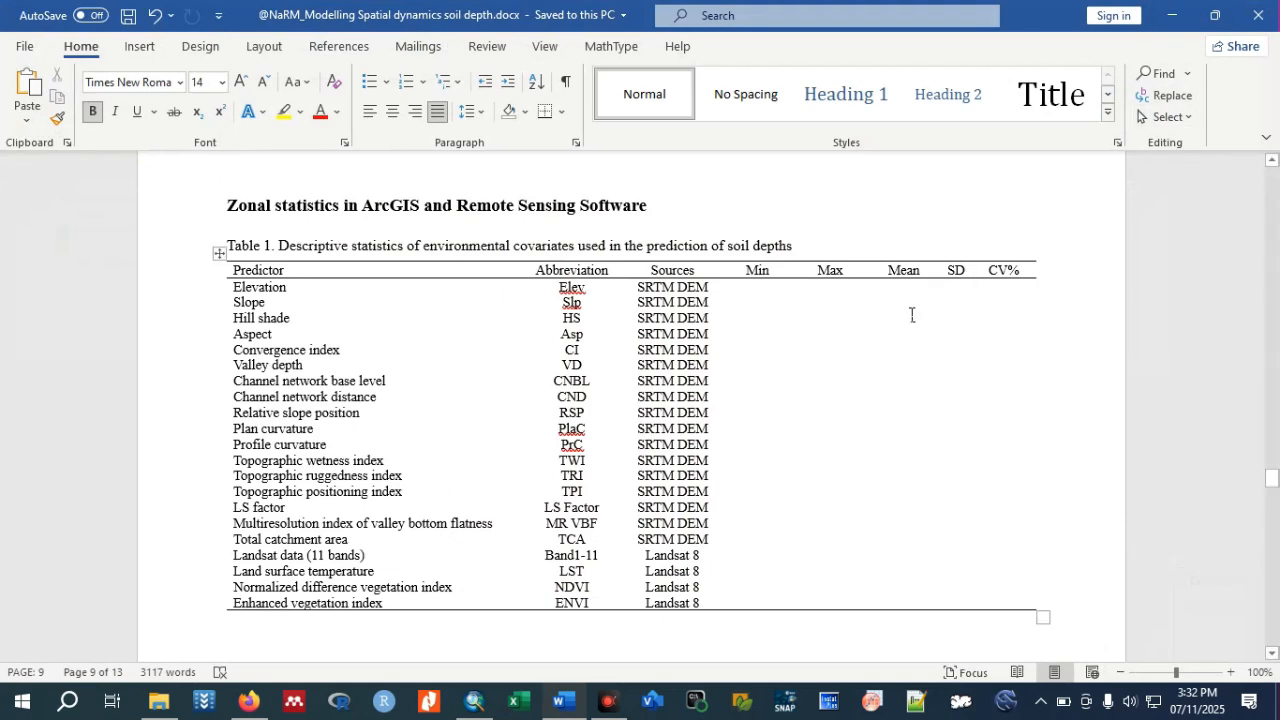
pyautogui.scroll(-5, 780, 331)
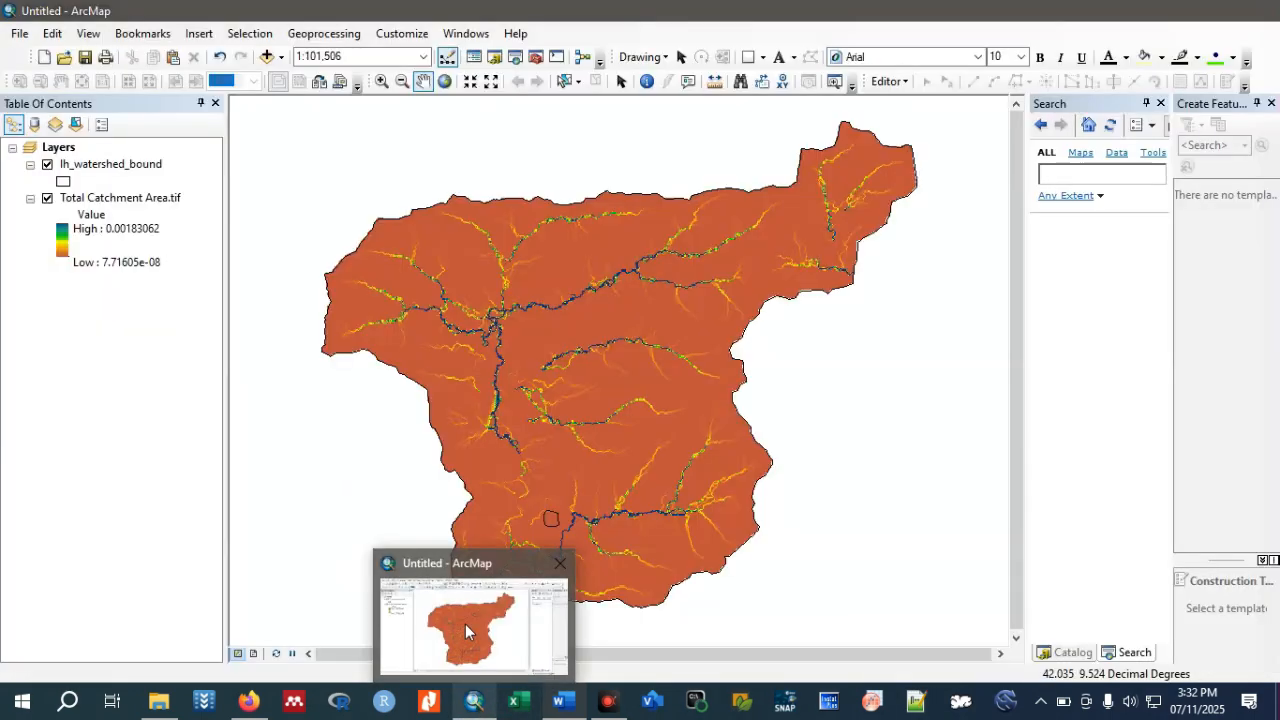
pyautogui.click(465, 624)
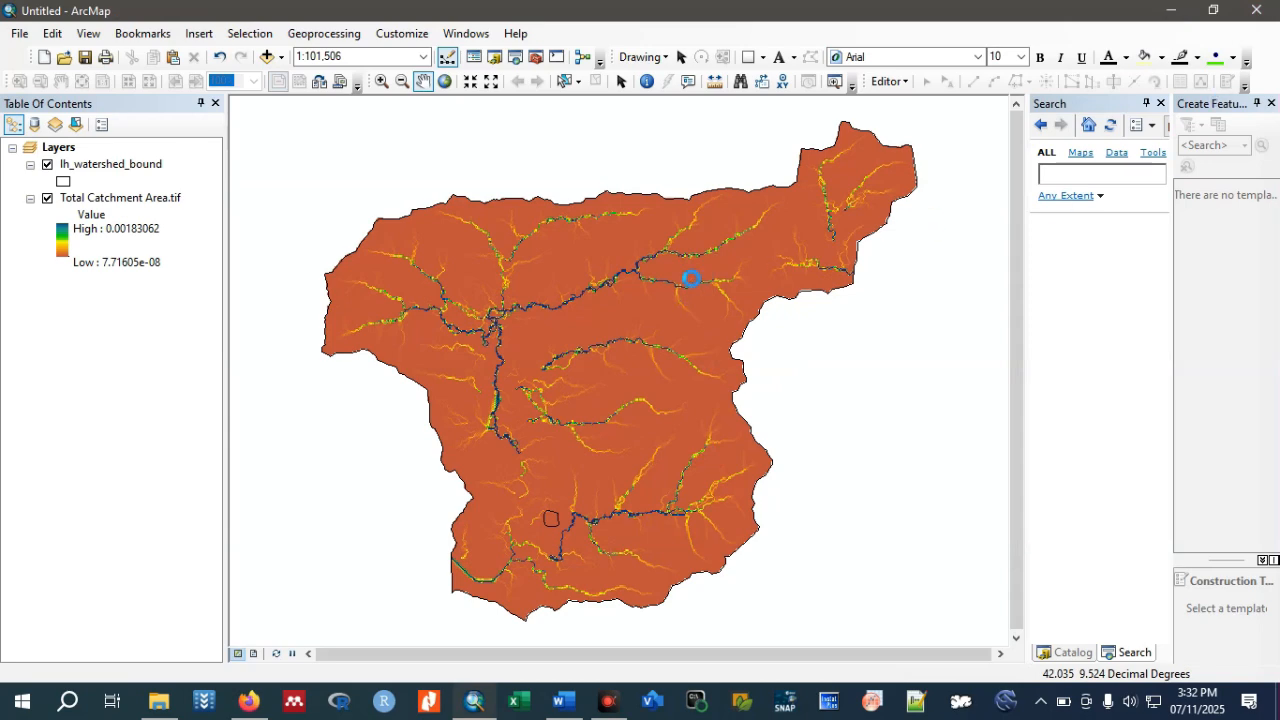
# Review the soil depth descriptive statistics table and the empty covariate statistics columns in the Word document.
pyautogui.moveTo(563, 702)
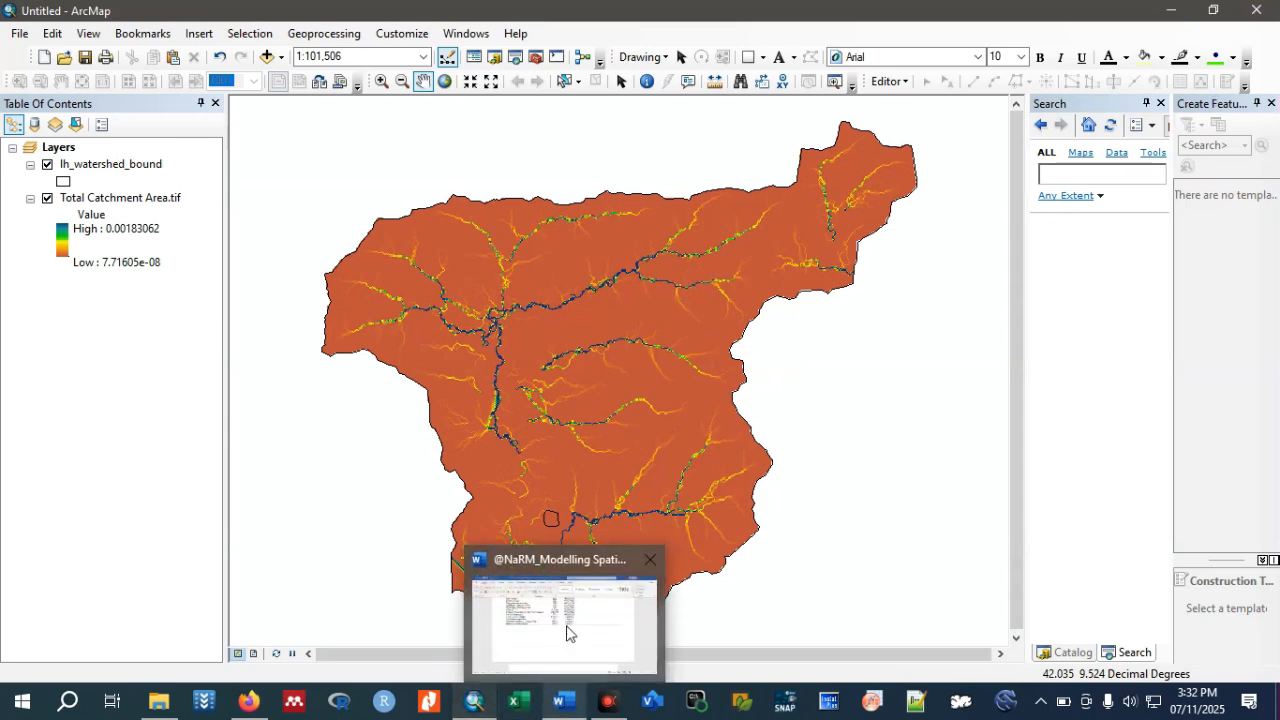
pyautogui.click(569, 612)
pyautogui.scroll(10, 626, 374)
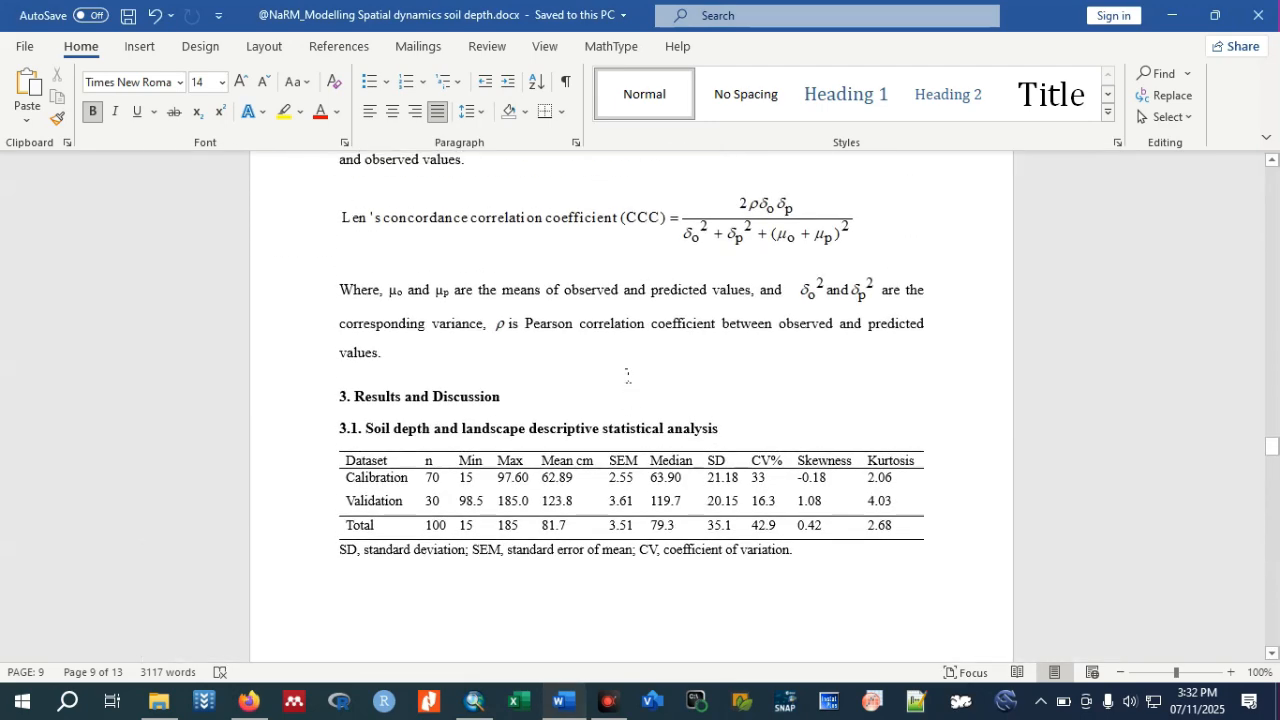
pyautogui.scroll(-3, 729, 524)
pyautogui.scroll(-1, 729, 524)
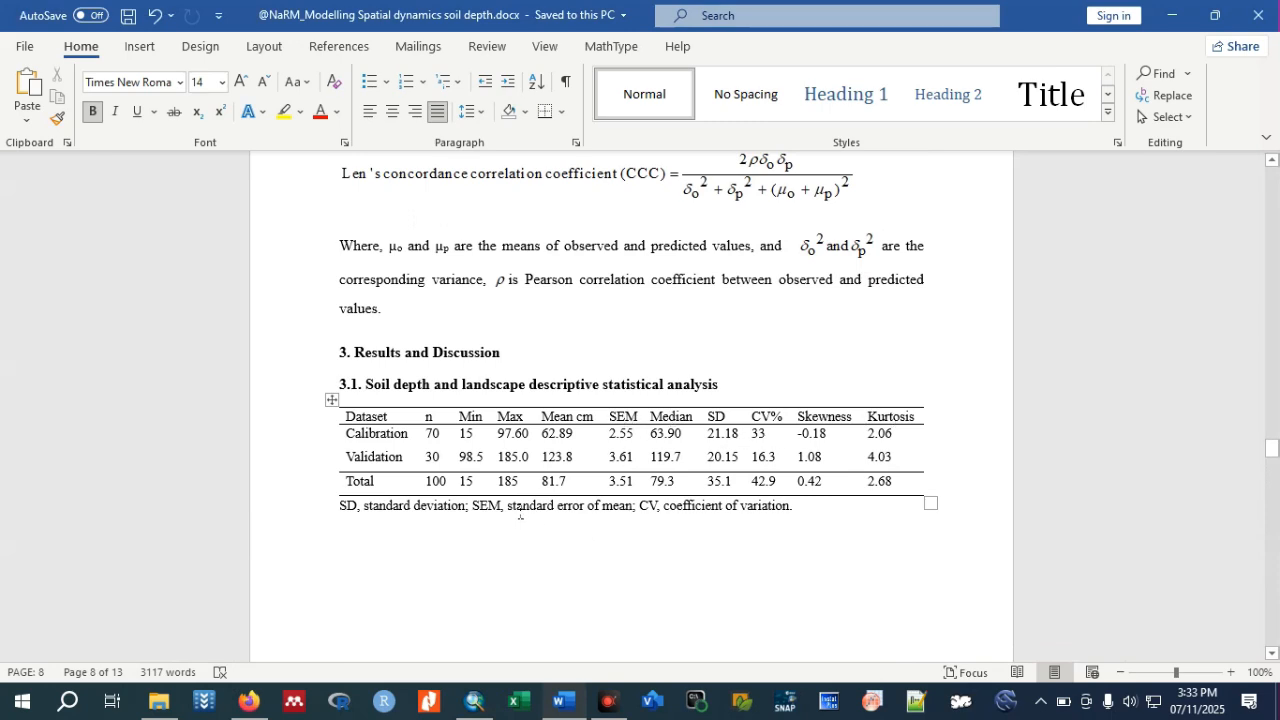
pyautogui.scroll(-15, 711, 417)
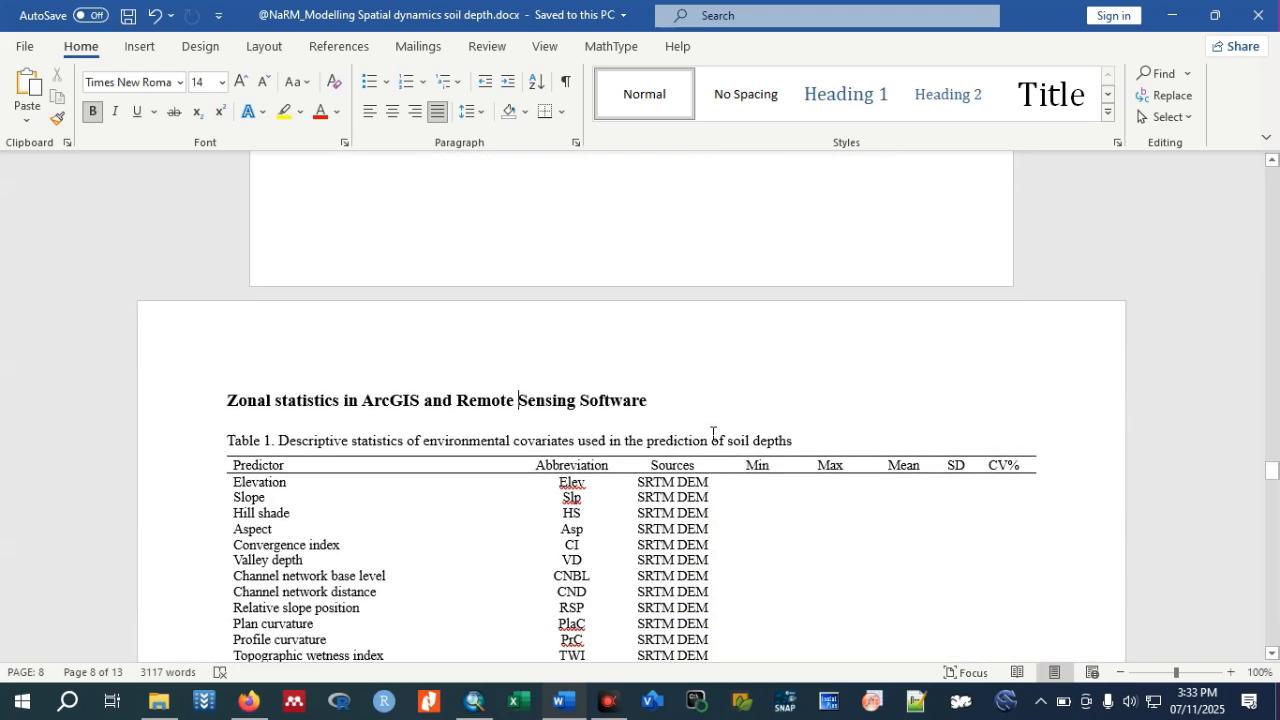
pyautogui.scroll(-2, 790, 480)
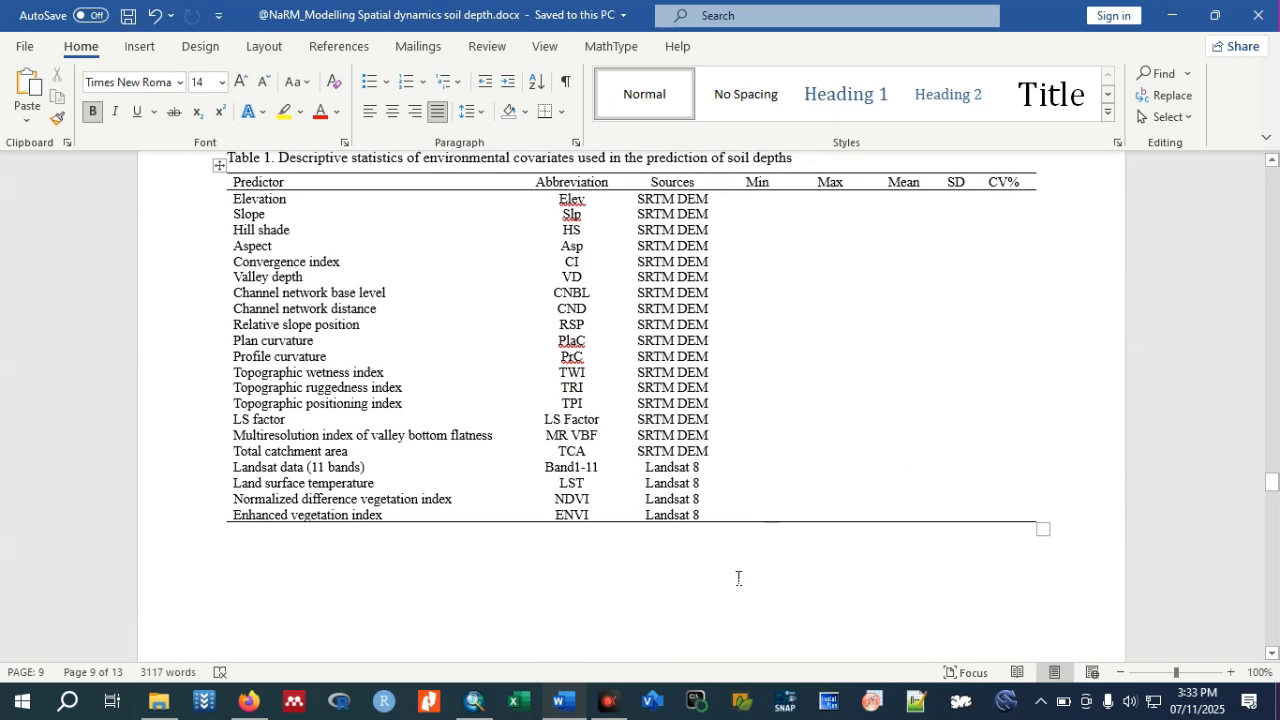
# Return to ArcMap and open the Zonal Statistics as Table tool from the Zonal toolset of Spatial Analyst Tools.
pyautogui.click(477, 703)
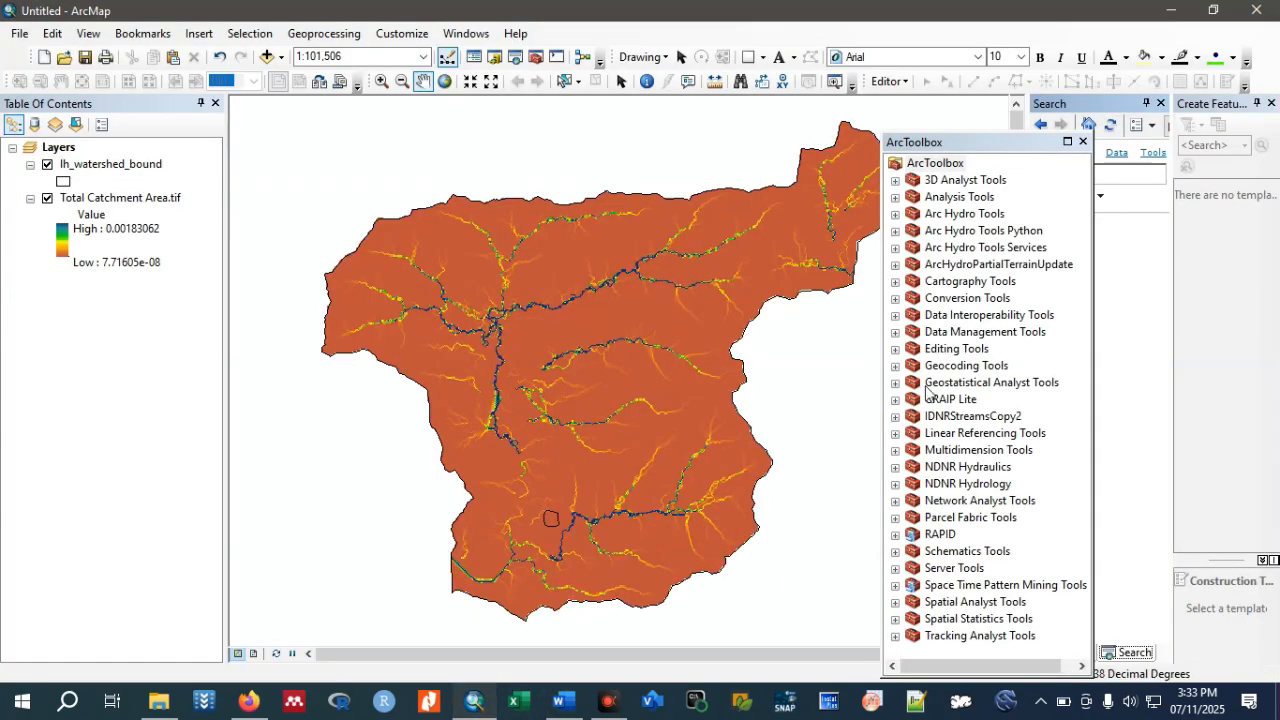
pyautogui.moveTo(1004, 143); pyautogui.dragTo(995, 121)
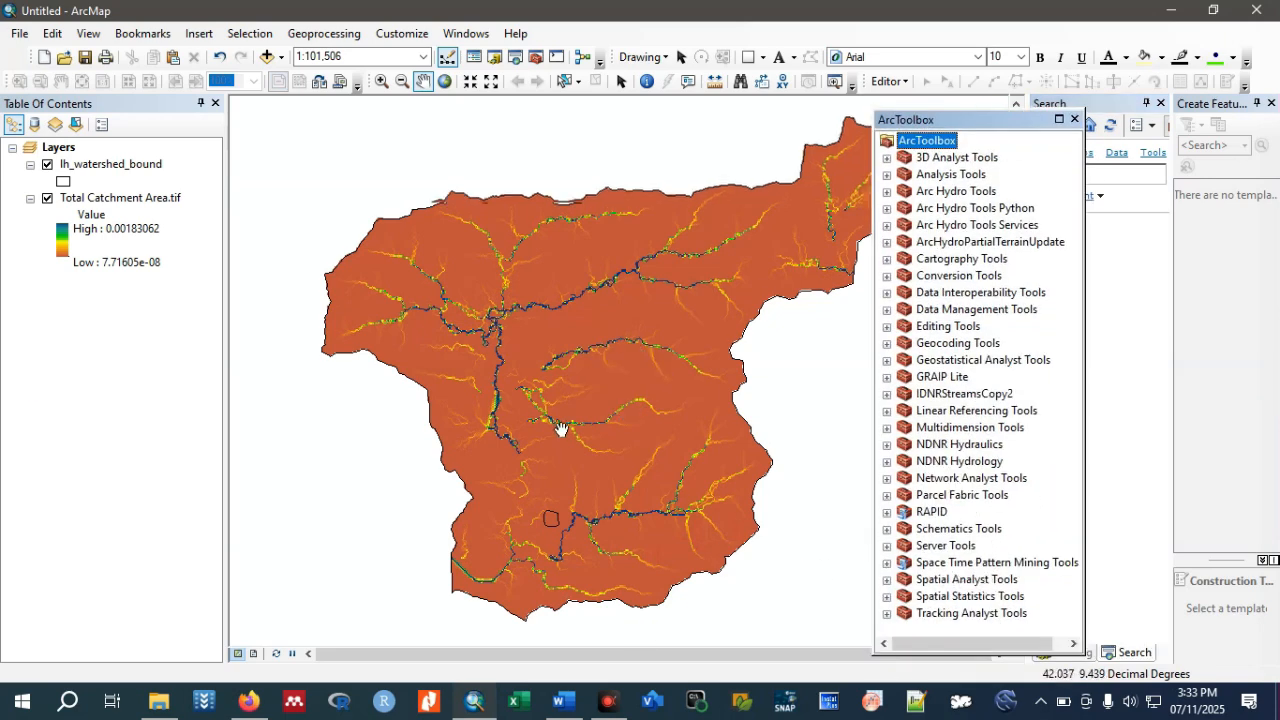
pyautogui.scroll(-1, 563, 429)
pyautogui.moveTo(610, 449); pyautogui.dragTo(516, 434)
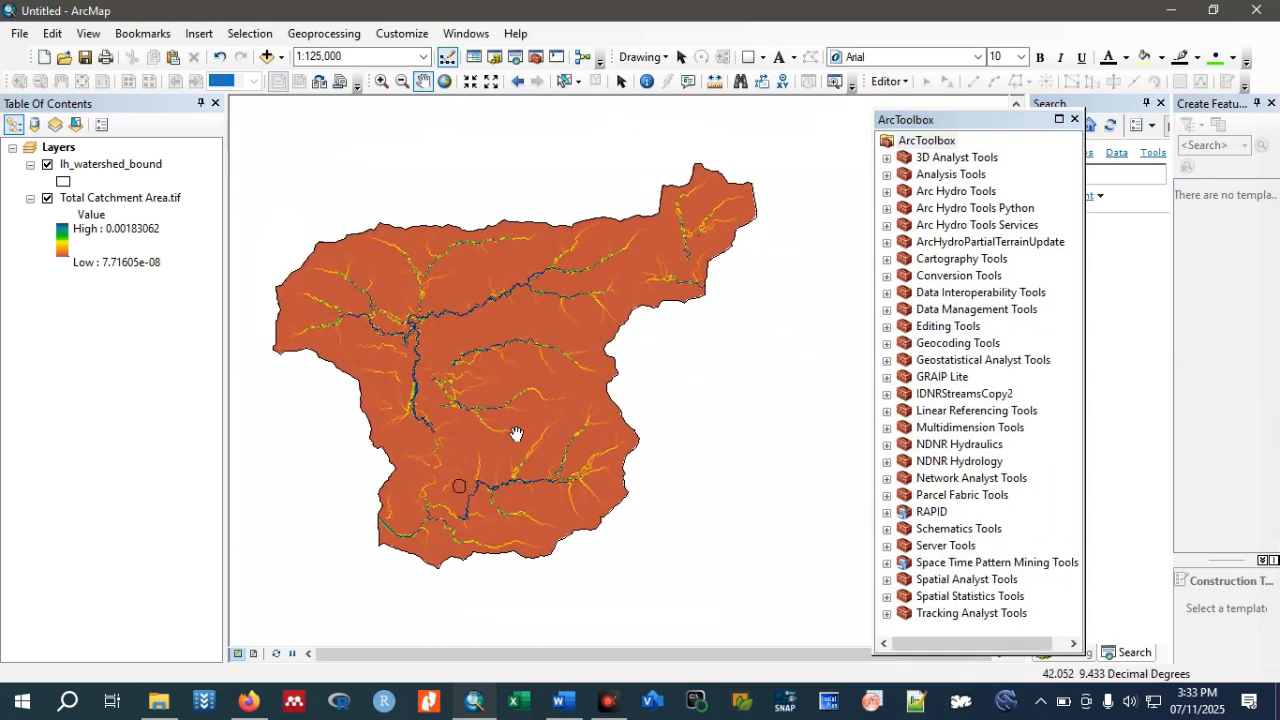
pyautogui.click(886, 580)
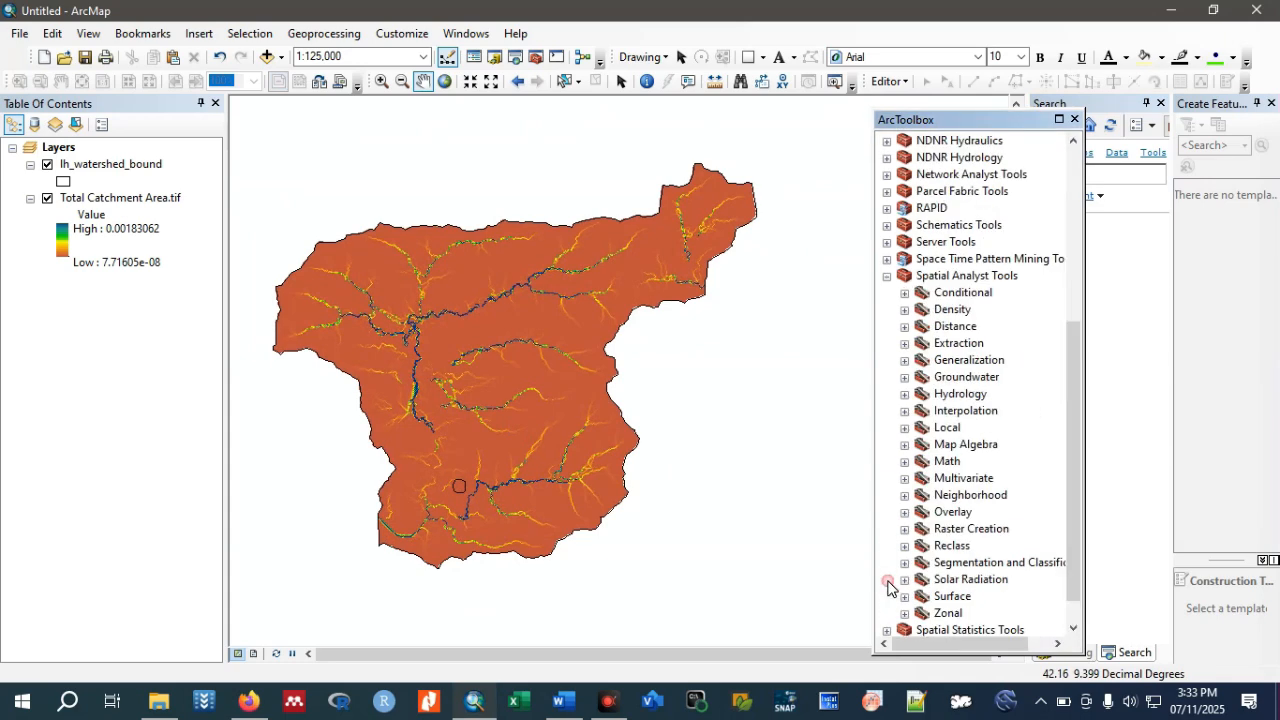
pyautogui.click(905, 613)
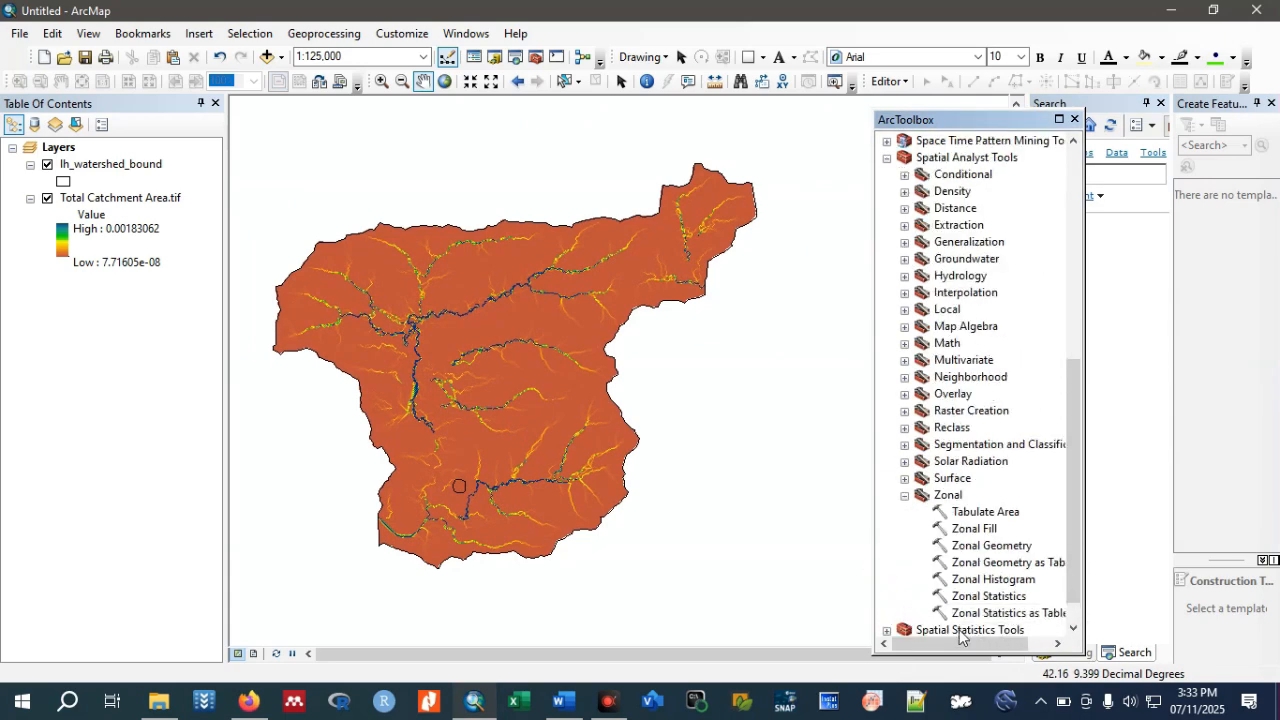
pyautogui.moveTo(967, 643); pyautogui.dragTo(996, 644)
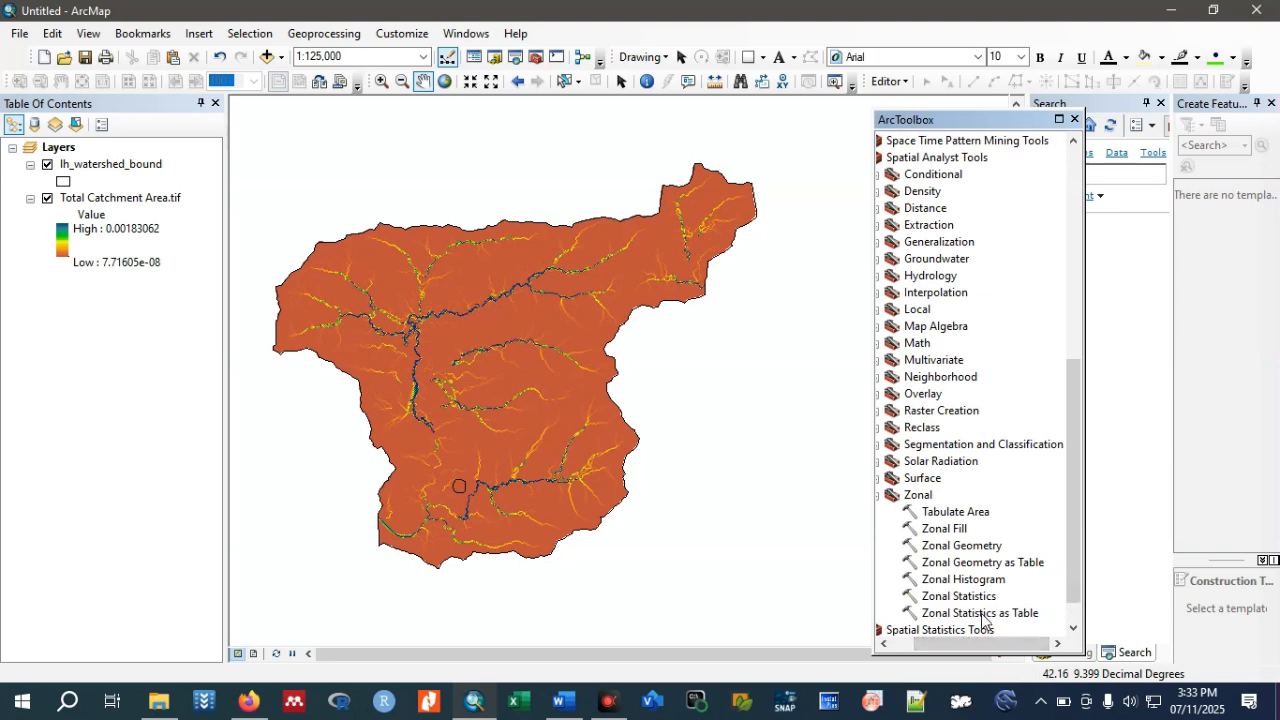
pyautogui.click(981, 613)
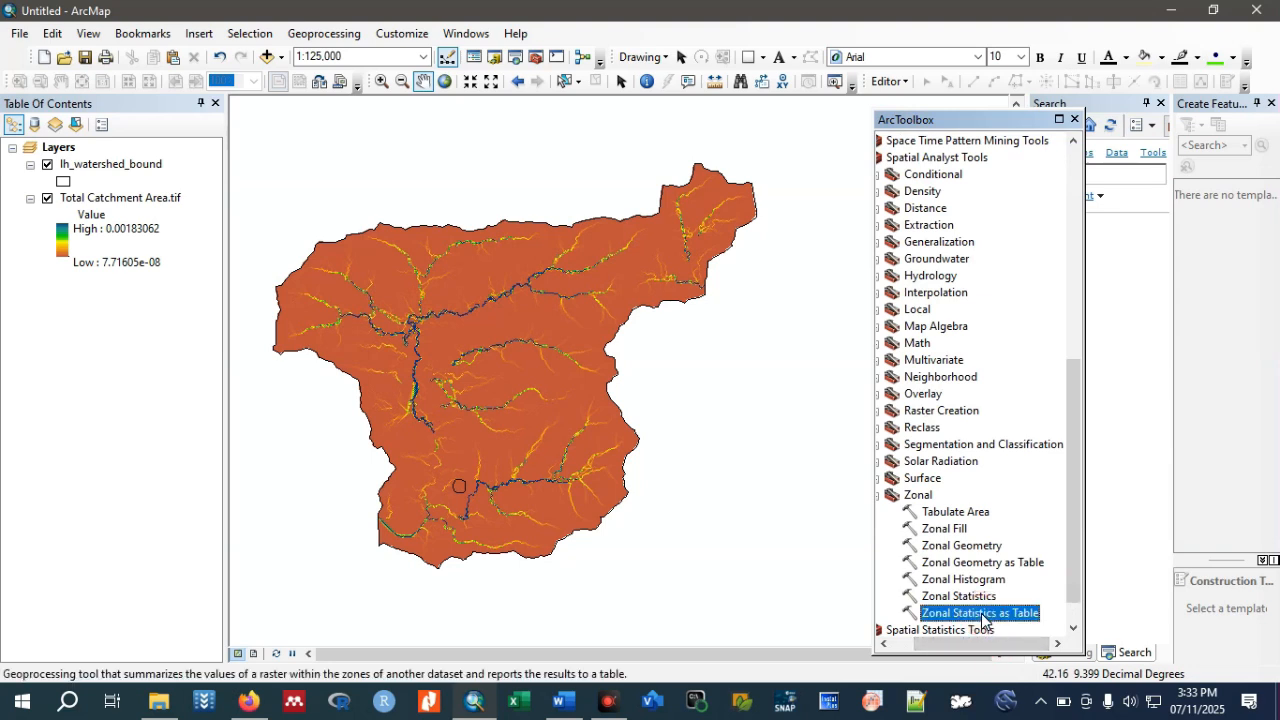
pyautogui.doubleClick(981, 614)
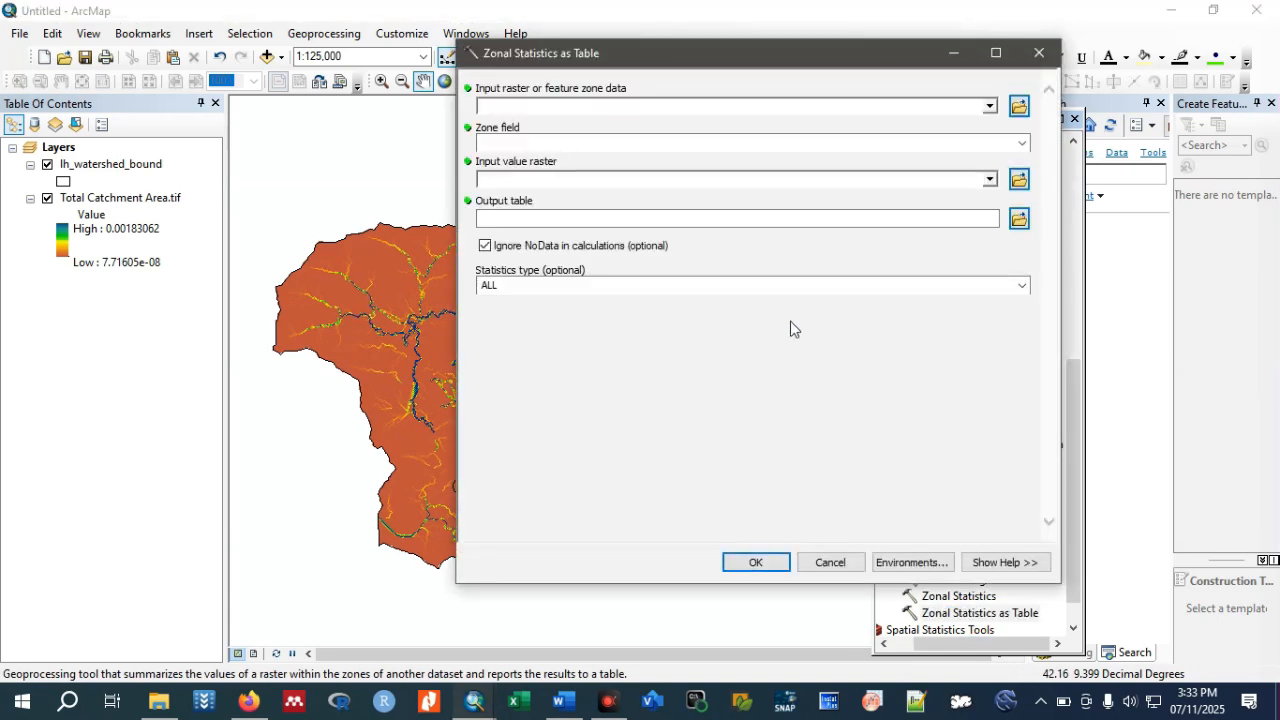
# Set lh_watershed_bound as the zone data with Id as the zone field, and Total Catchment Area.tif as the value raster.
pyautogui.click(989, 107)
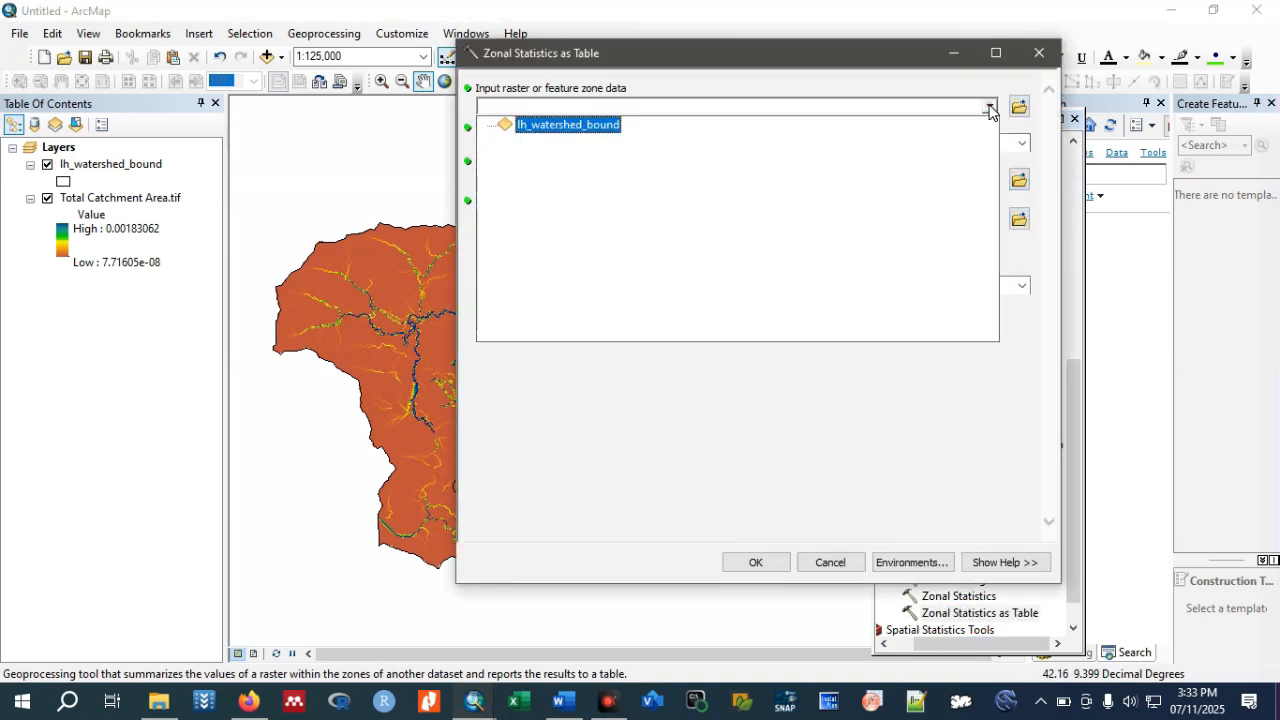
pyautogui.click(624, 126)
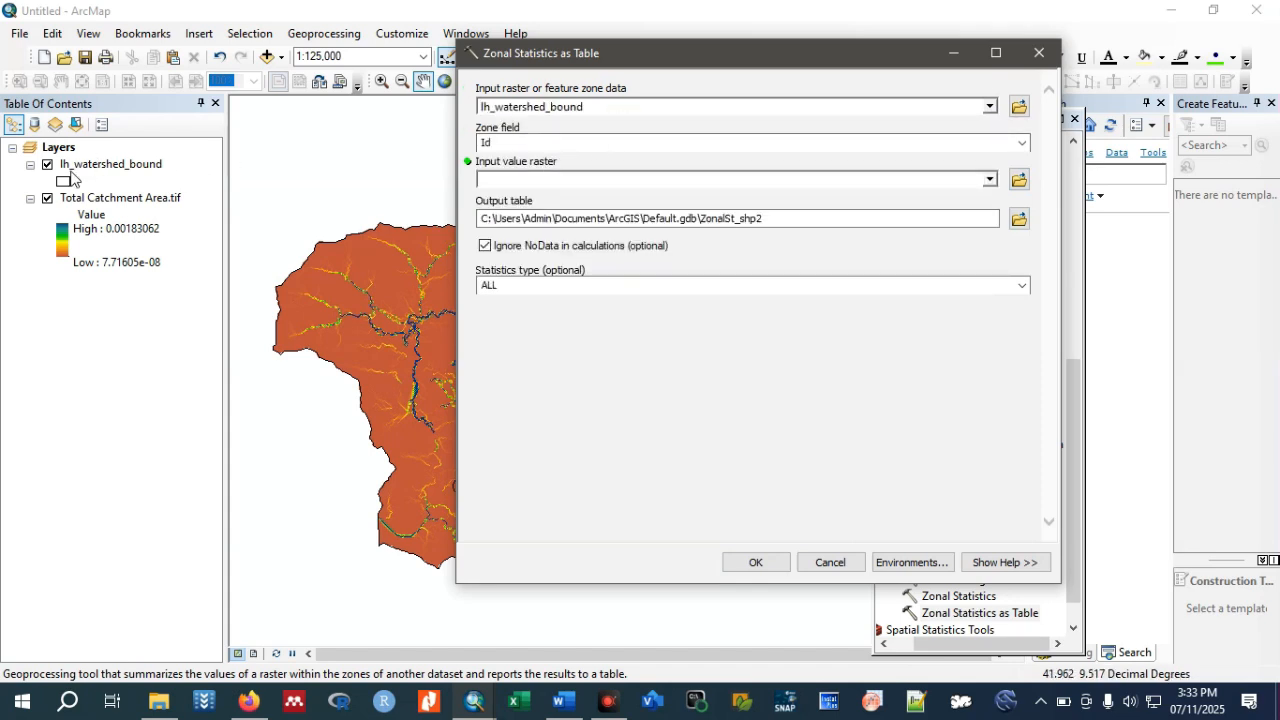
pyautogui.click(1023, 145)
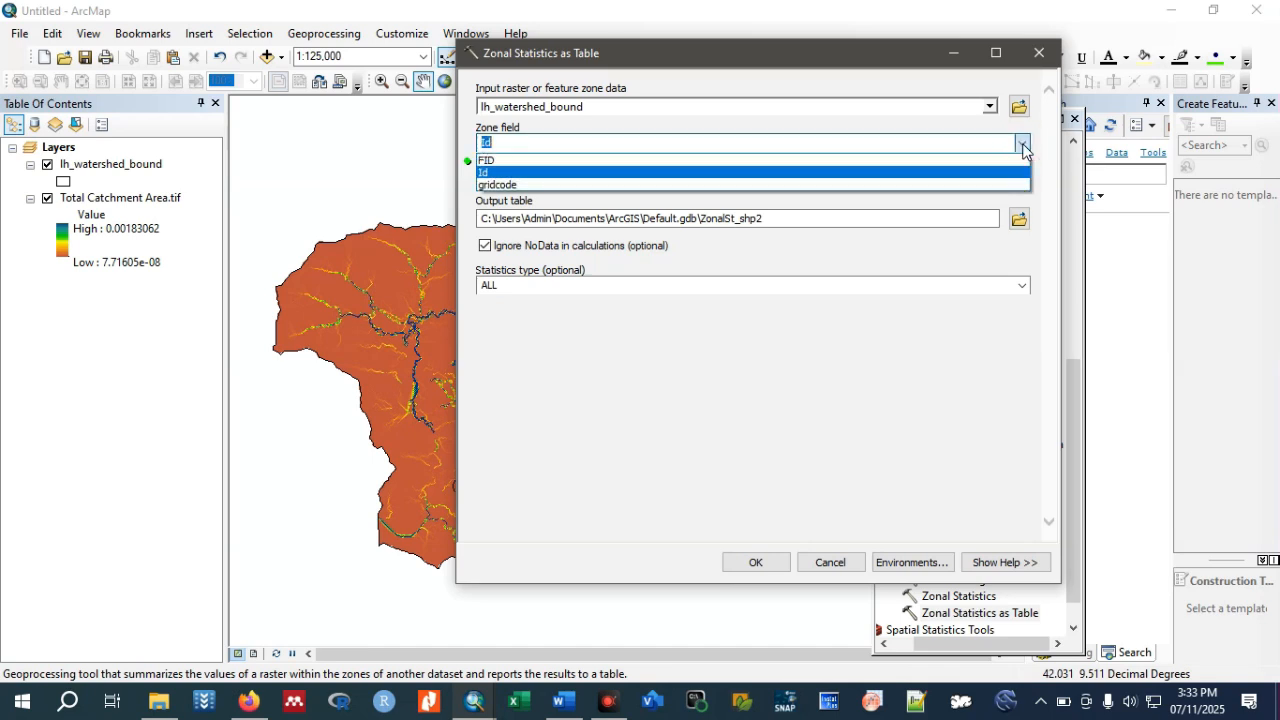
pyautogui.click(491, 176)
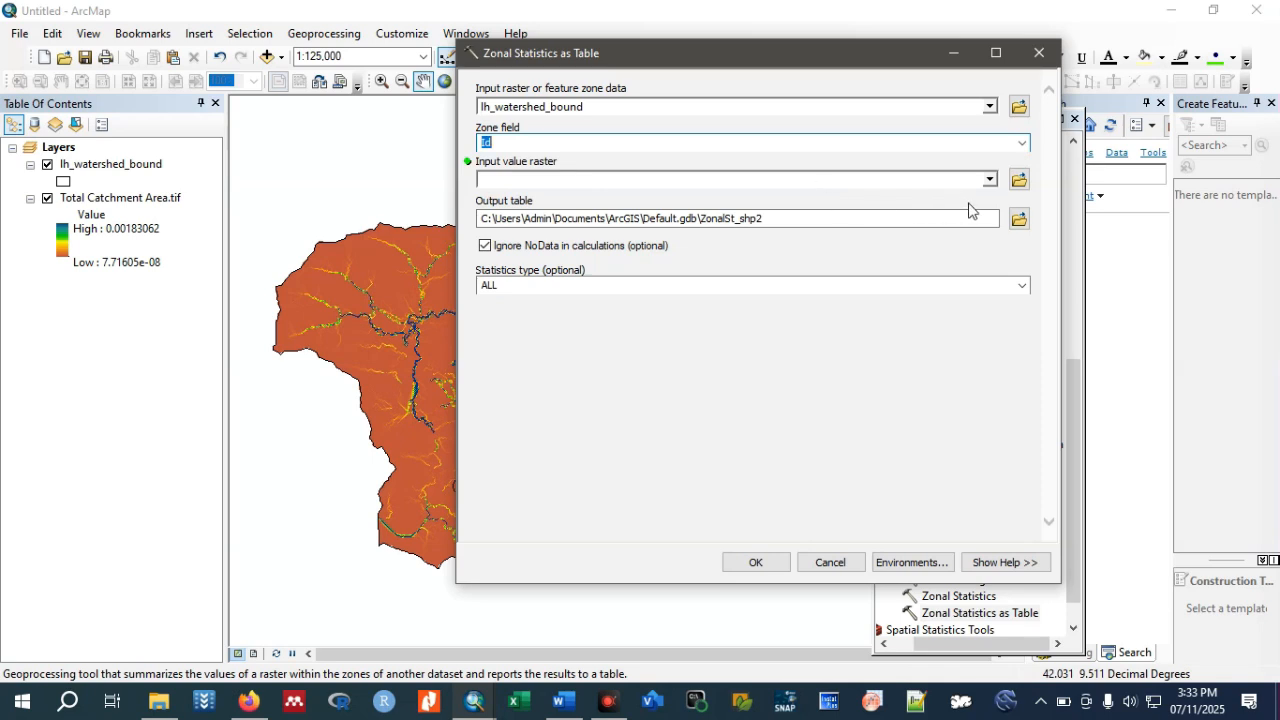
pyautogui.click(990, 179)
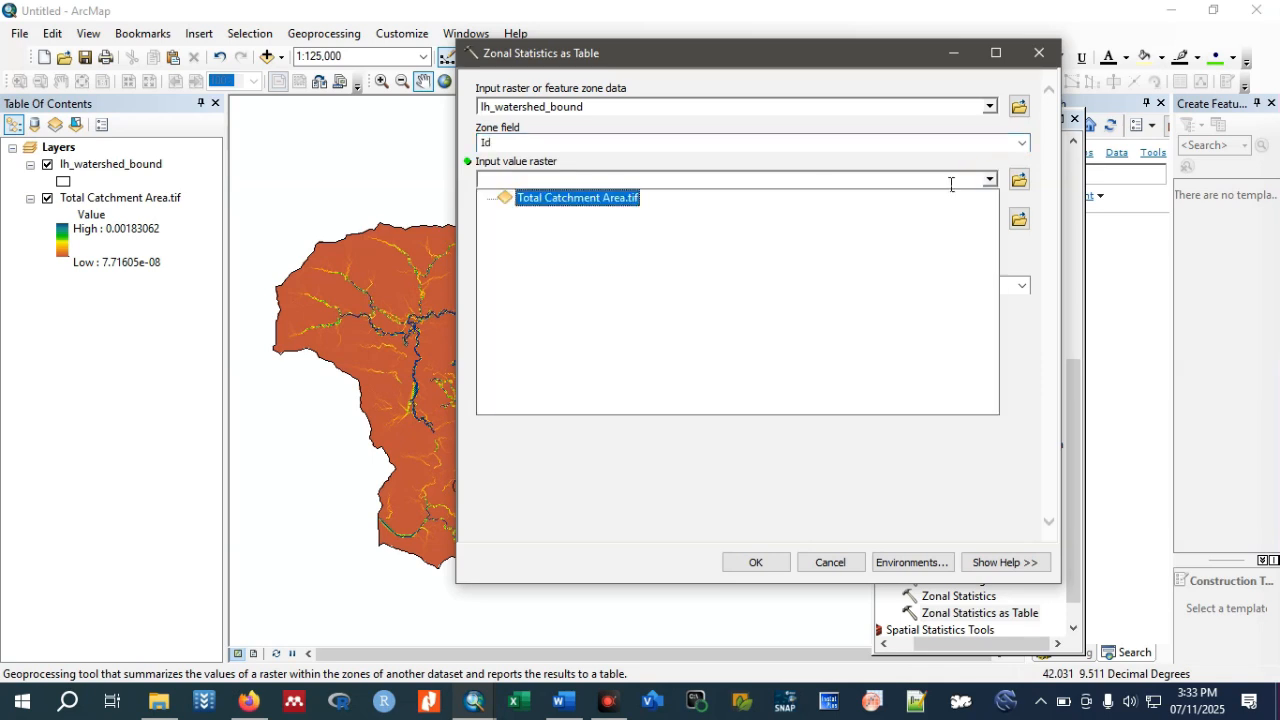
pyautogui.click(614, 199)
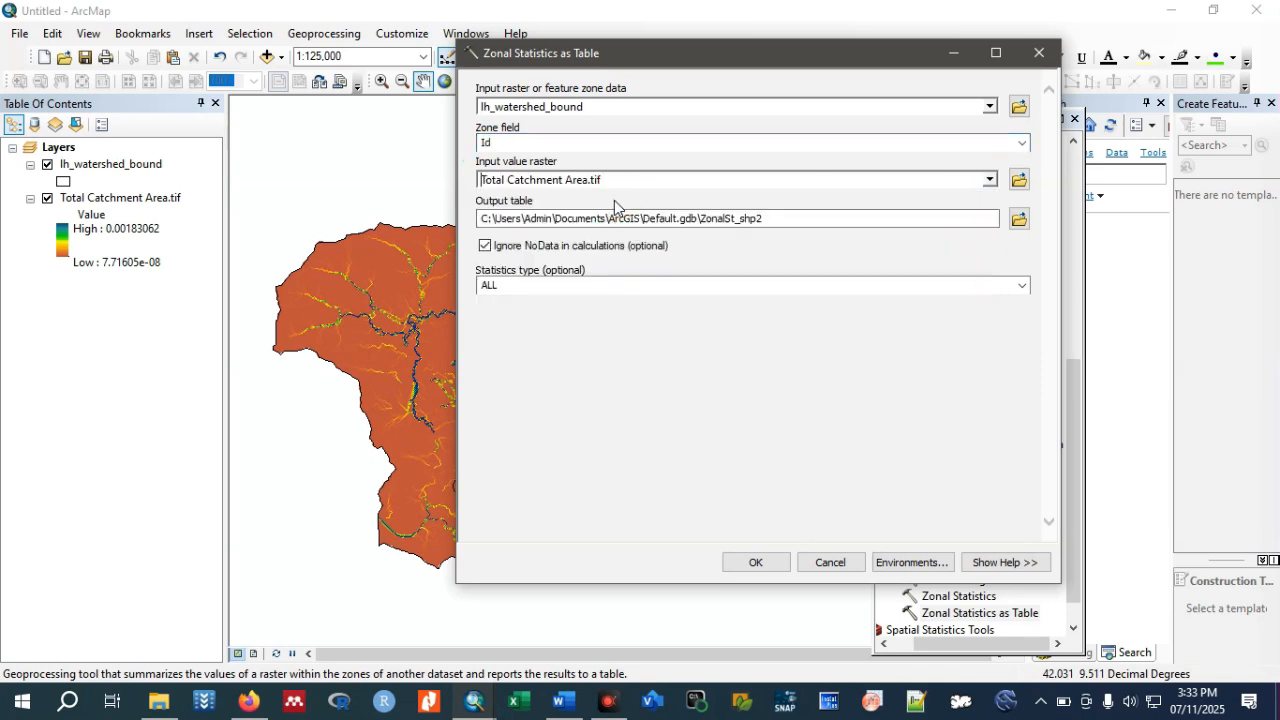
pyautogui.click(1019, 219)
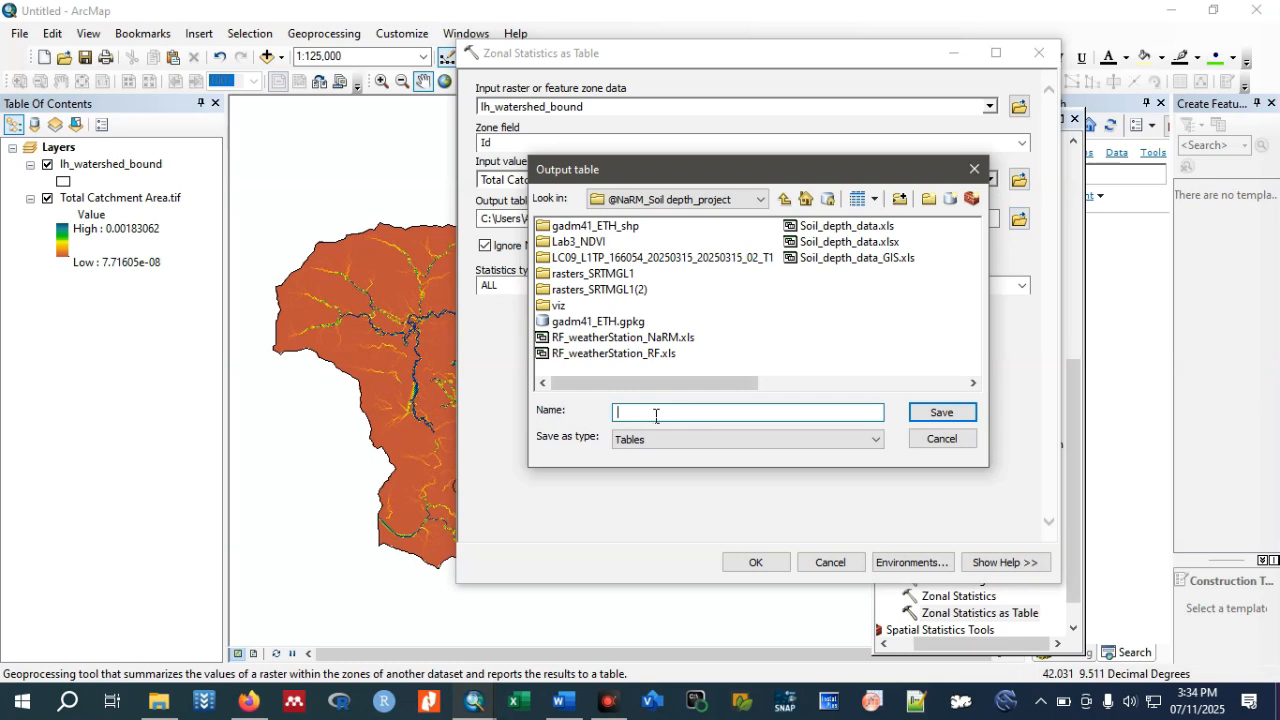
pyautogui.write('Catchement_Zonal_stat')
pyautogui.click(937, 415)
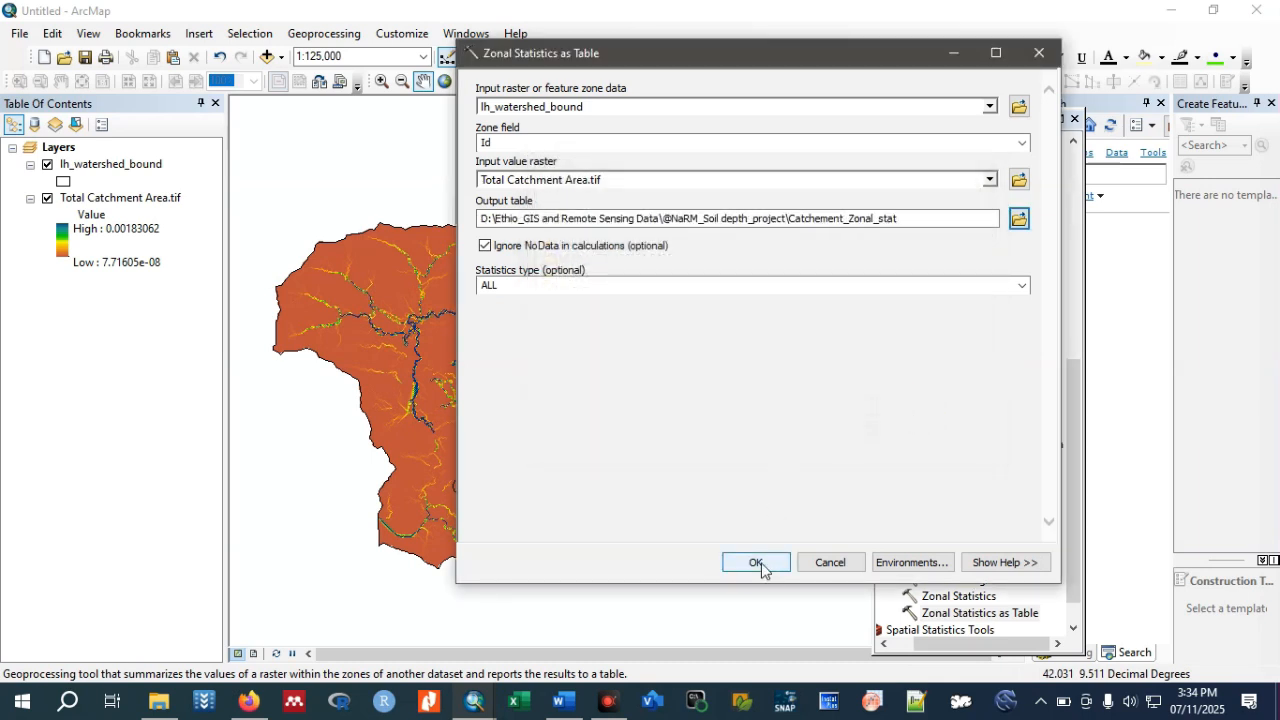
pyautogui.click(1021, 286)
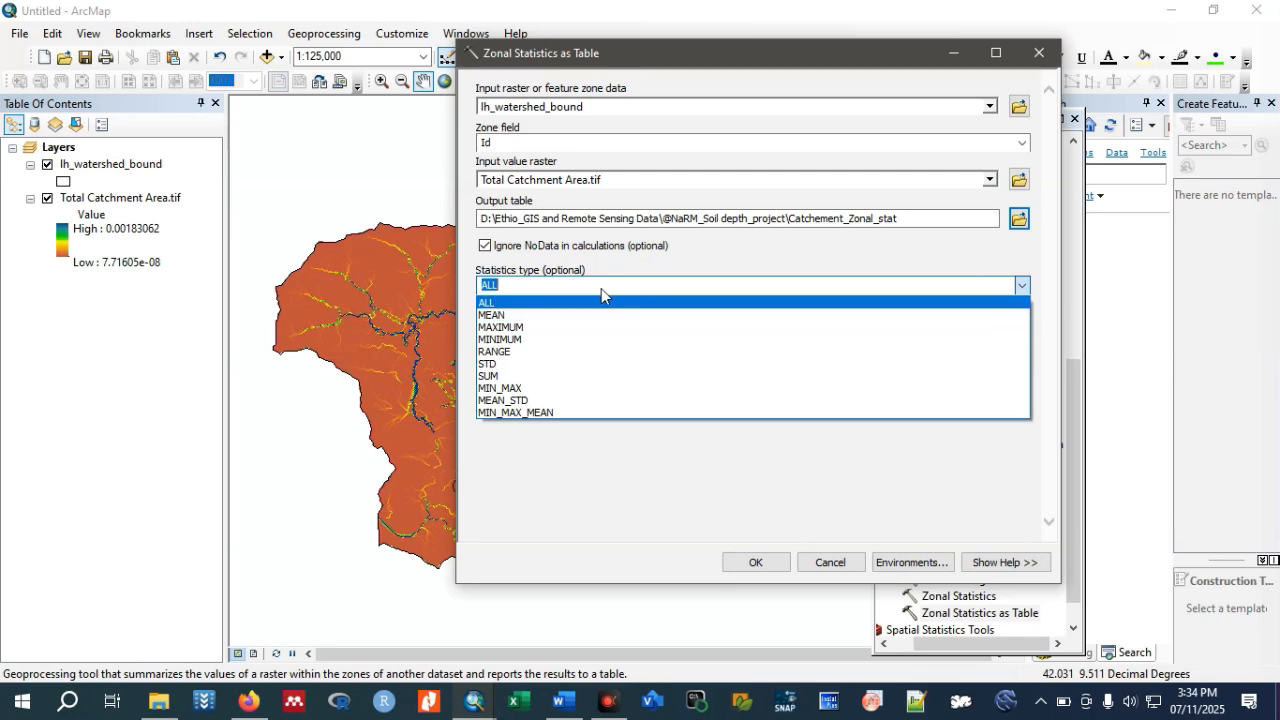
pyautogui.click(519, 303)
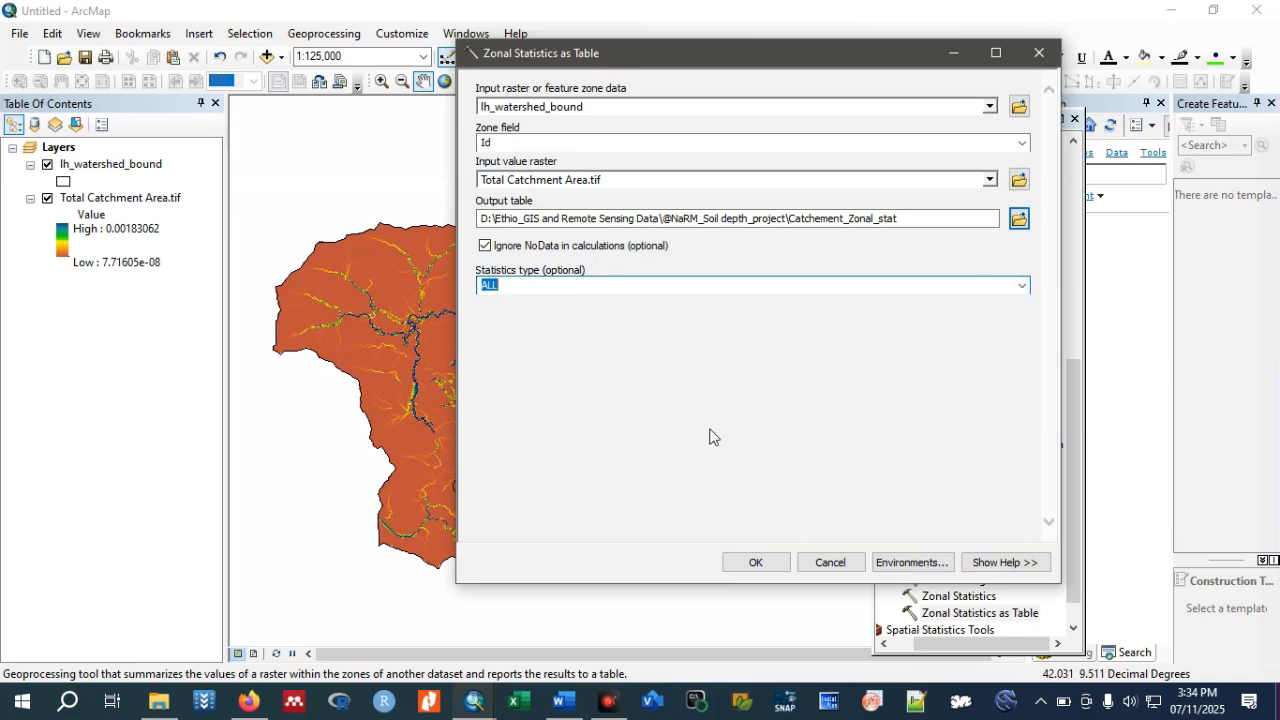
pyautogui.click(753, 564)
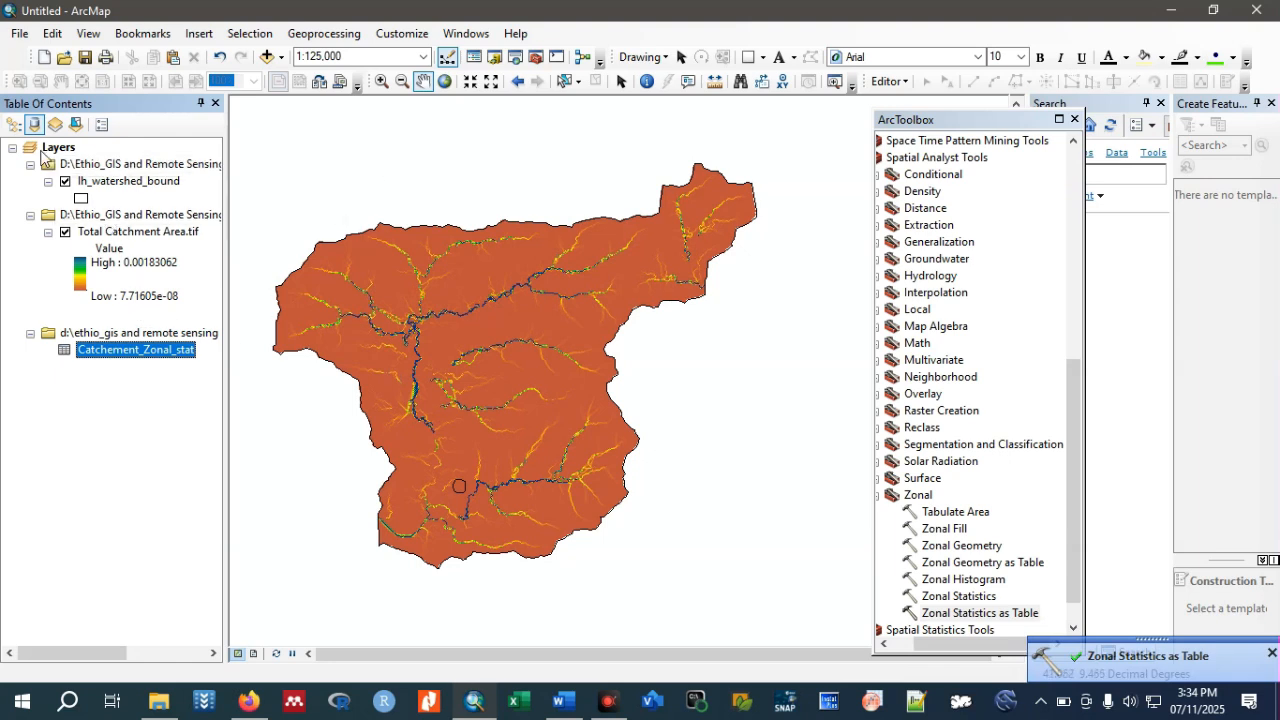
# List the layers by drawing order and examine the records in the lh_watershed_bound attribute table.
pyautogui.click(13, 124)
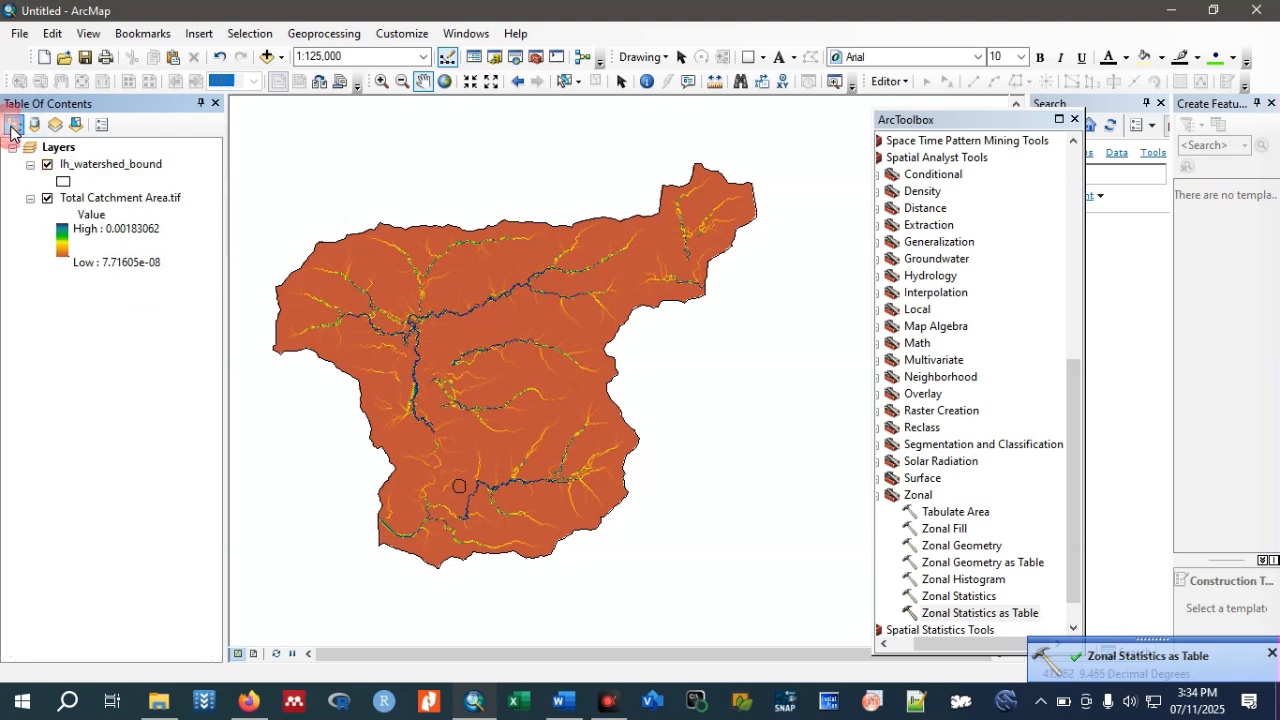
pyautogui.click(116, 166)
pyautogui.click(116, 165)
pyautogui.rightClick(116, 164)
pyautogui.click(174, 222)
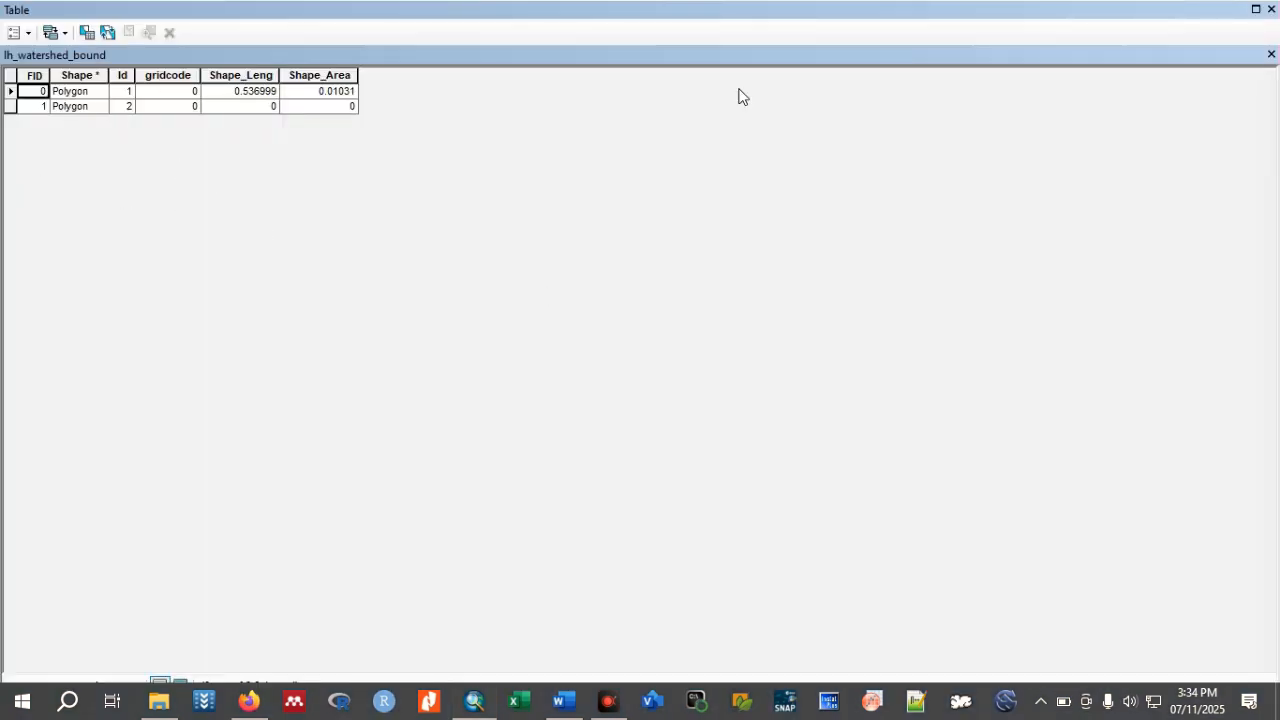
pyautogui.click(1271, 10)
# List the layers by source and examine the statistics fields in the Catchement_Zonal_stat table.
pyautogui.click(34, 124)
pyautogui.click(117, 350)
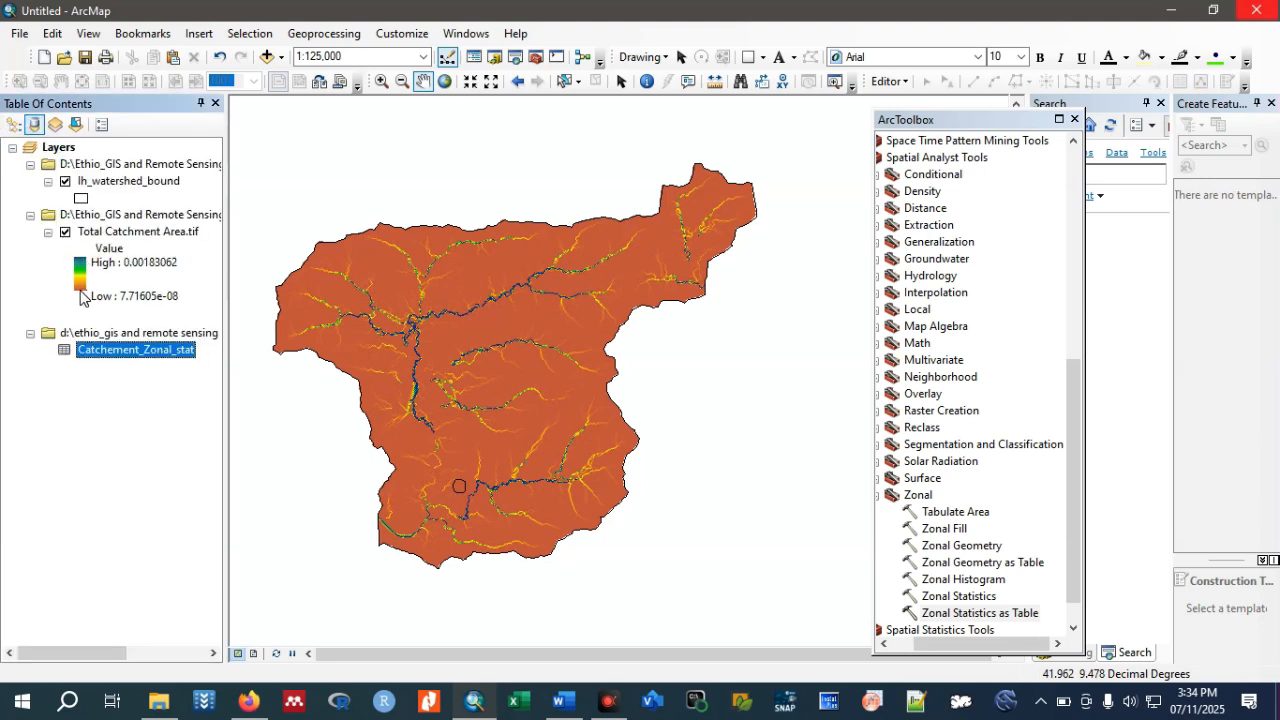
pyautogui.rightClick(117, 350)
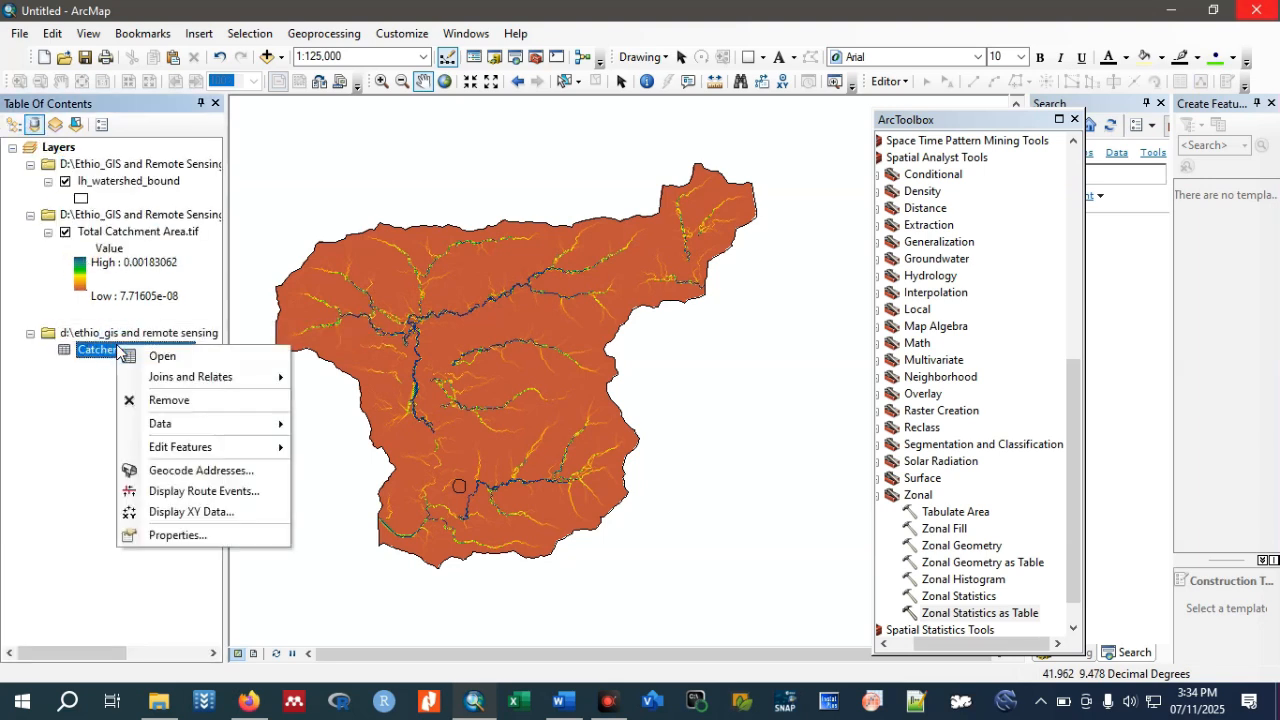
pyautogui.click(170, 358)
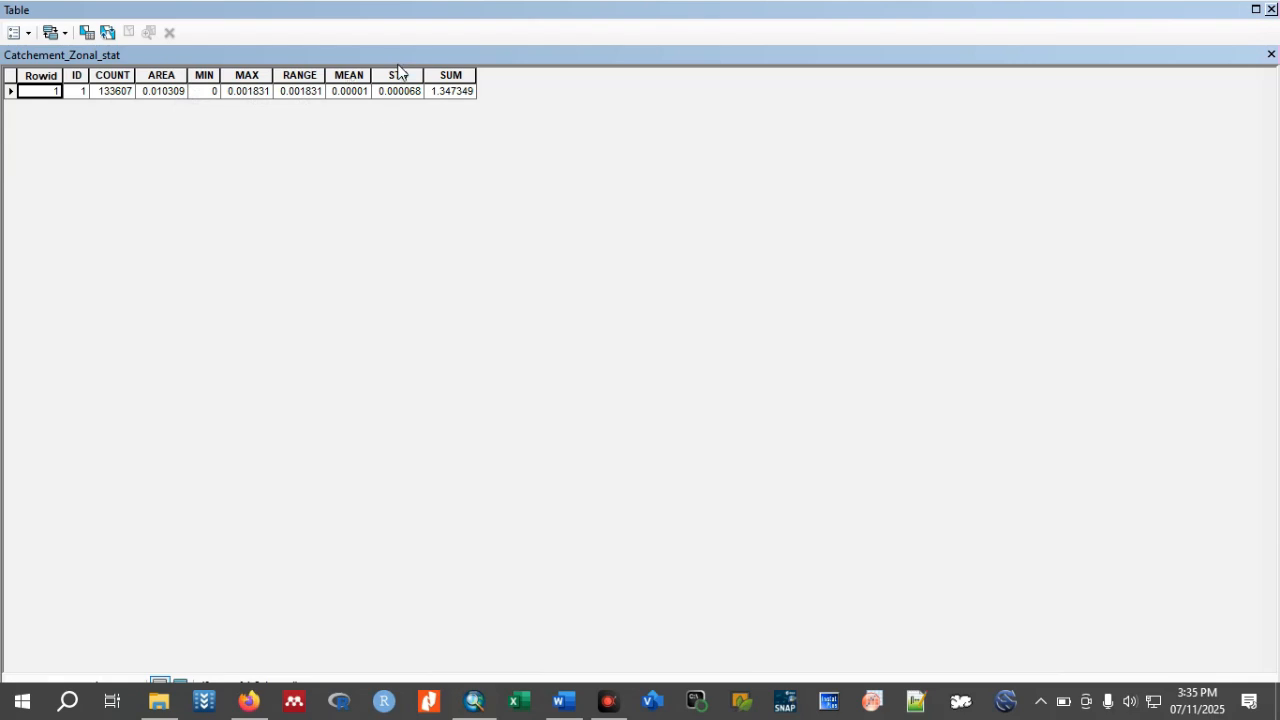
pyautogui.click(1271, 9)
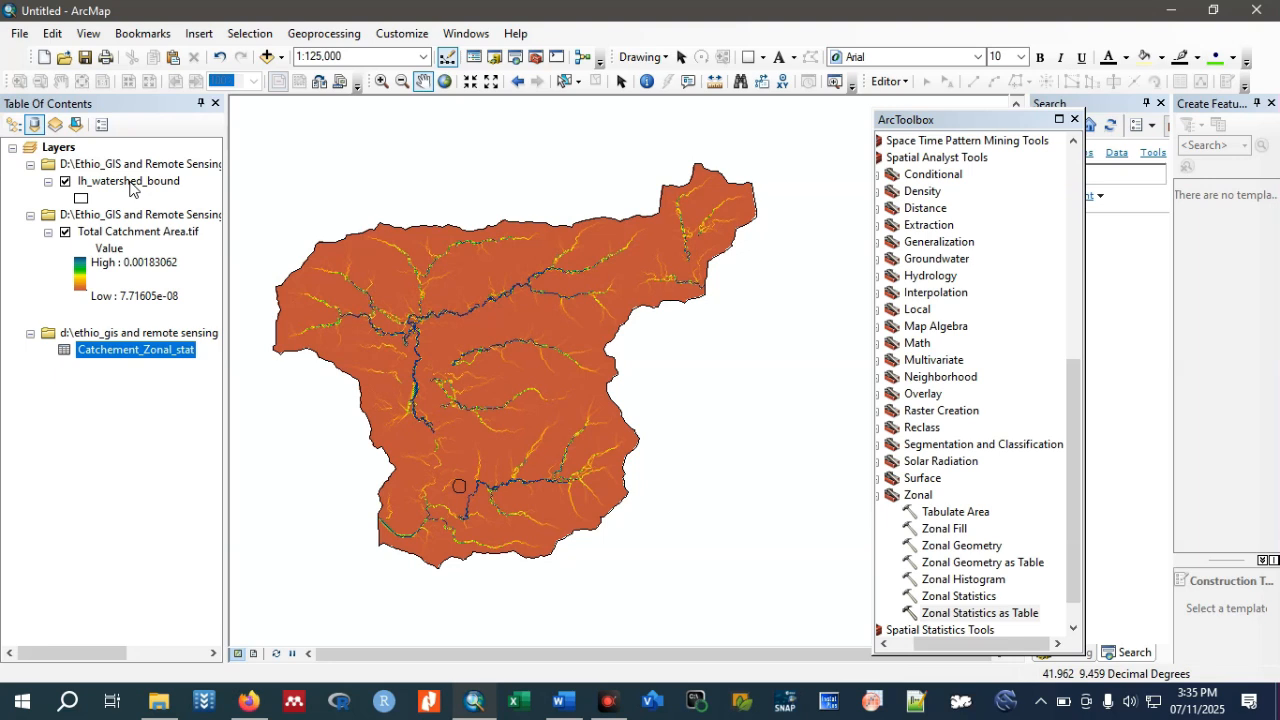
# List the layers by drawing order and start an attribute join on lh_watershed_bound based on its Id field.
pyautogui.click(13, 124)
pyautogui.click(110, 166)
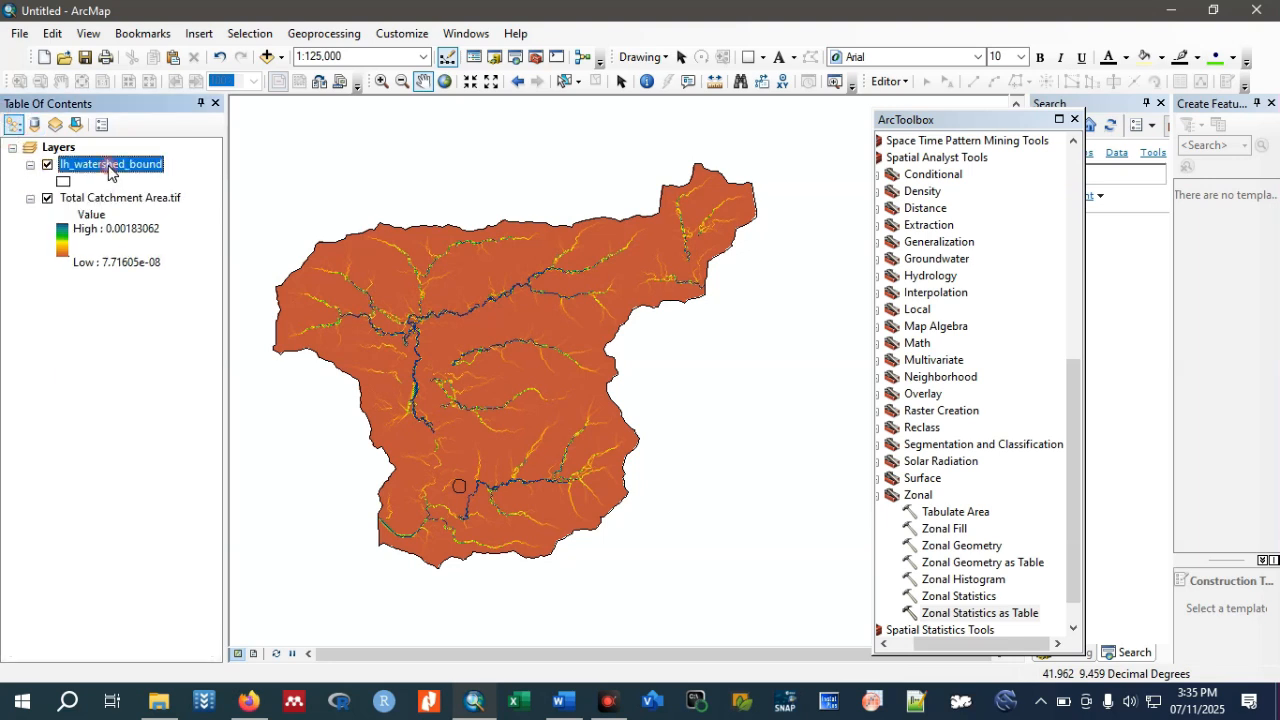
pyautogui.rightClick(109, 167)
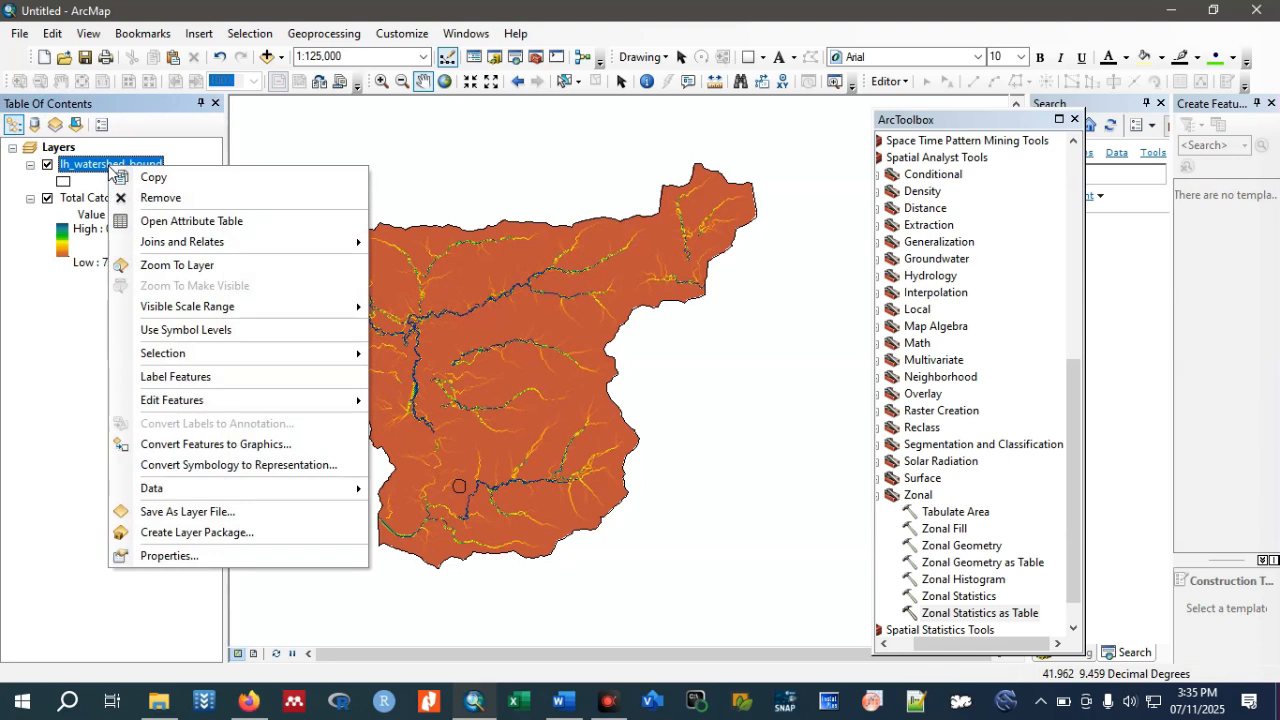
pyautogui.moveTo(175, 250)
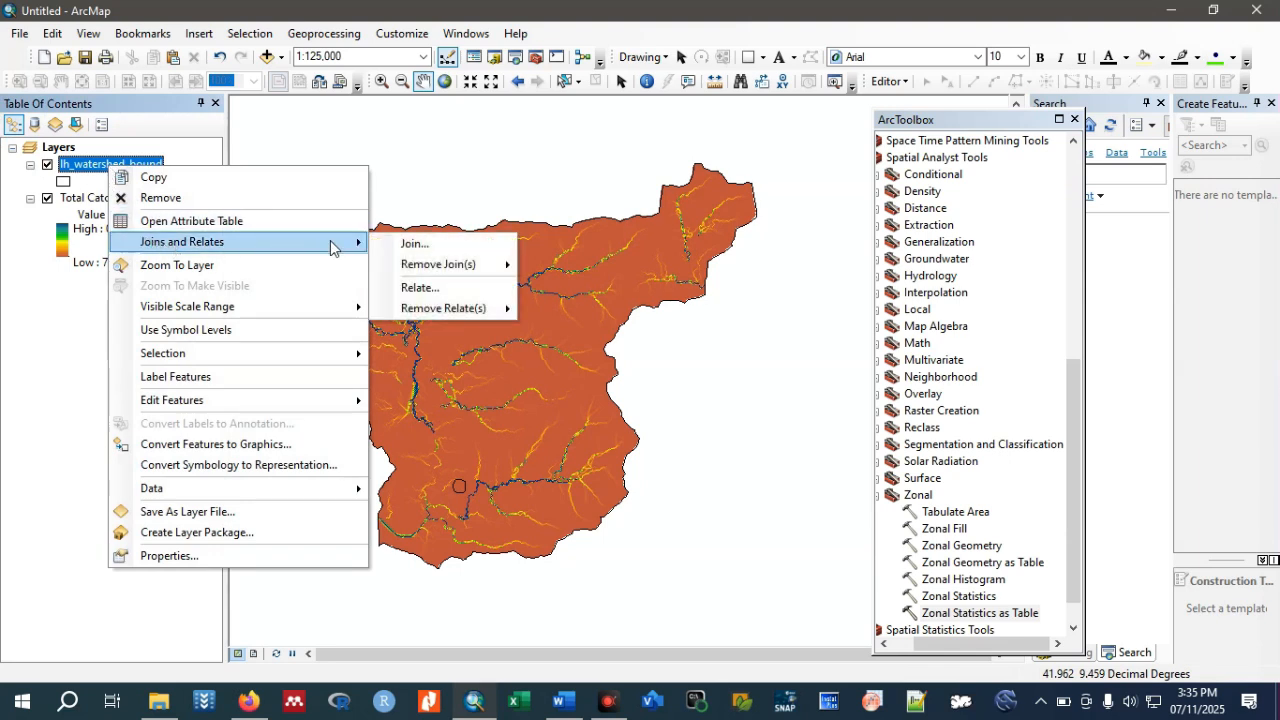
pyautogui.click(414, 244)
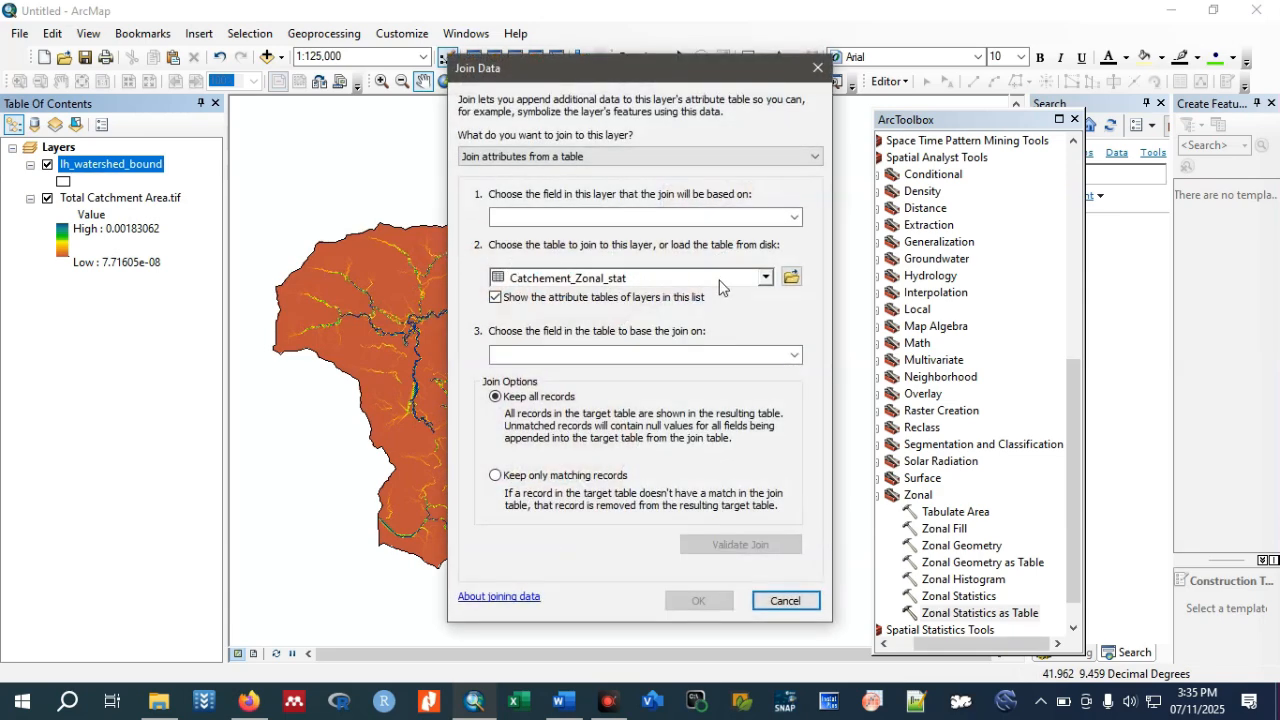
pyautogui.click(796, 222)
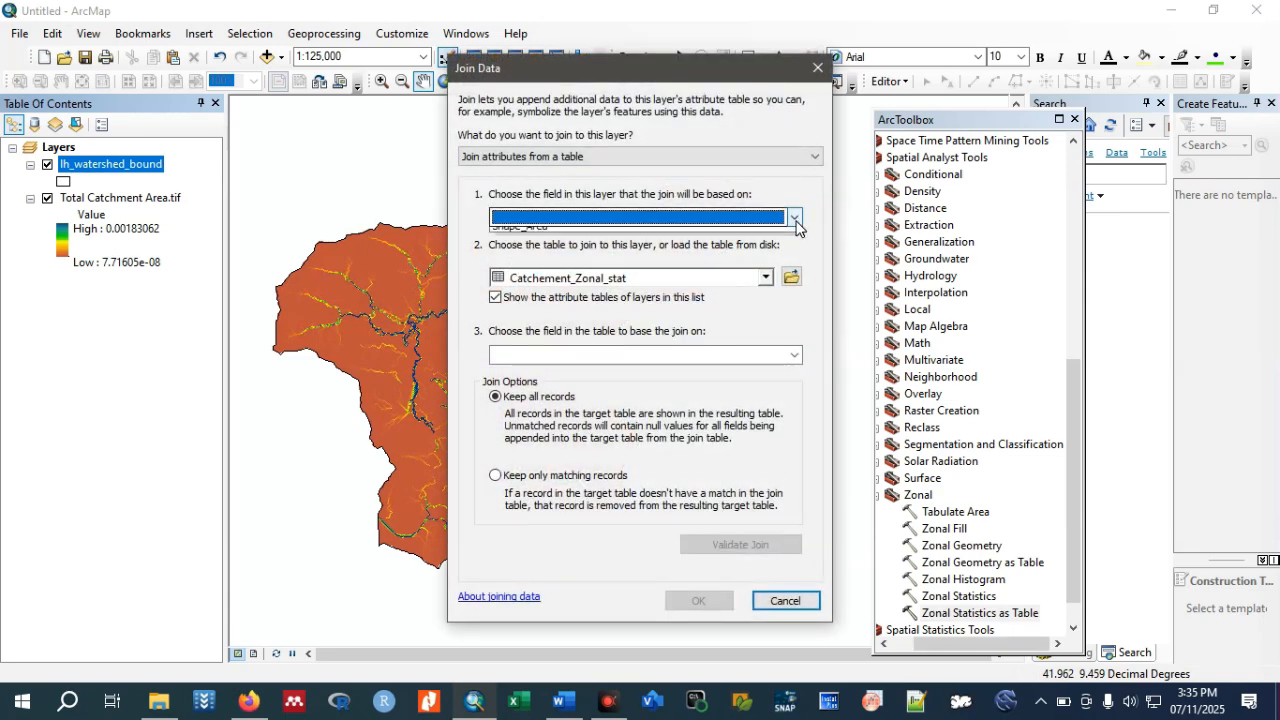
pyautogui.click(505, 248)
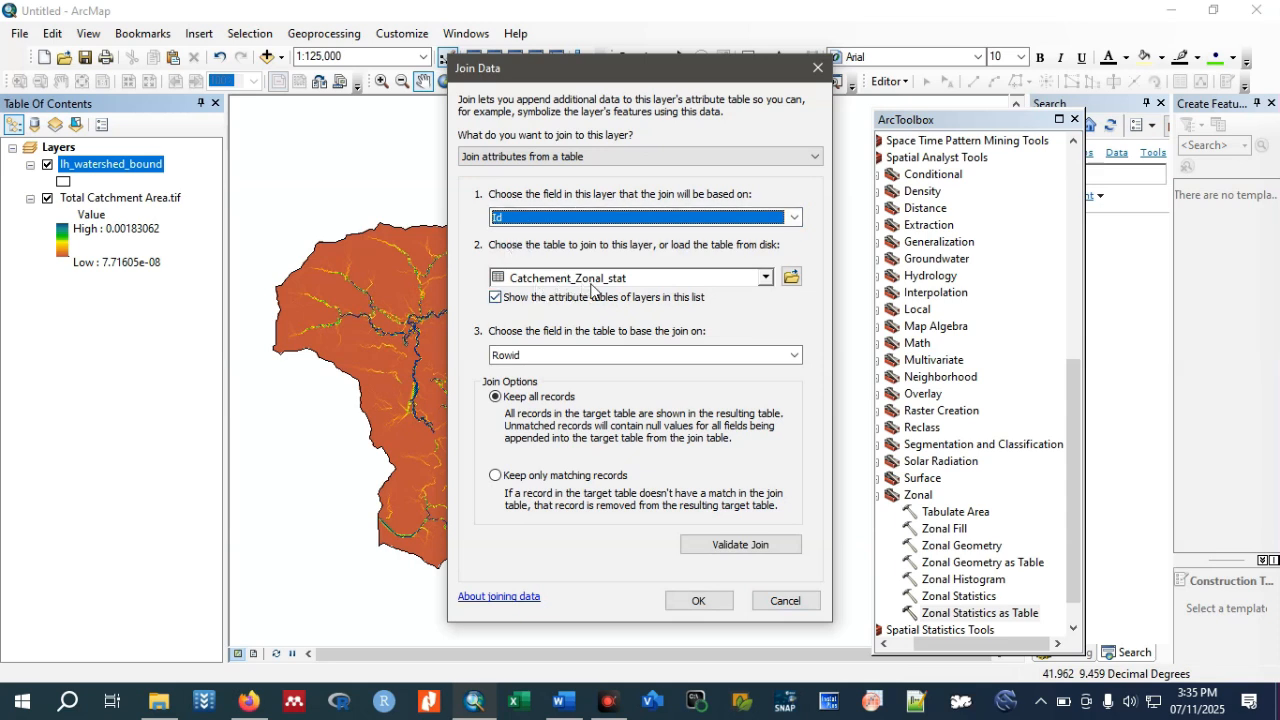
# Join the Catchement_Zonal_stat table by its Rowid field, keeping all records, and open the lh_watershed_bound attribute table.
pyautogui.click(766, 280)
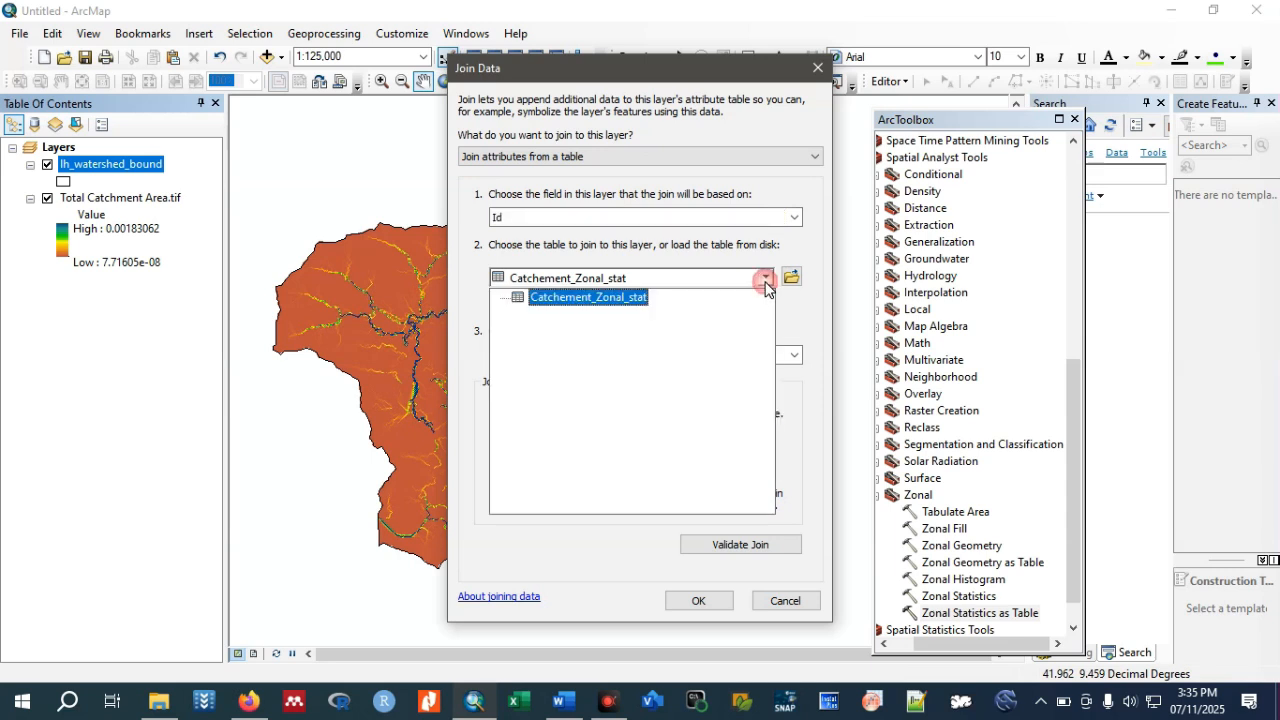
pyautogui.click(766, 280)
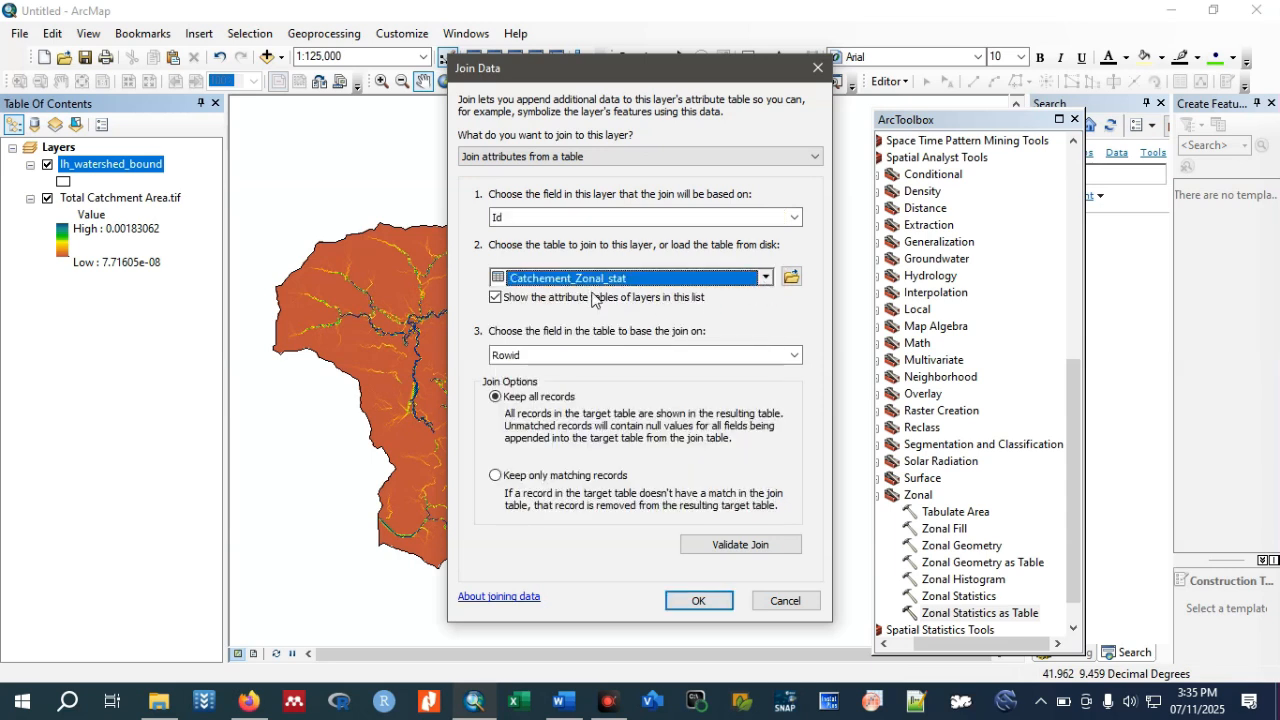
pyautogui.click(794, 356)
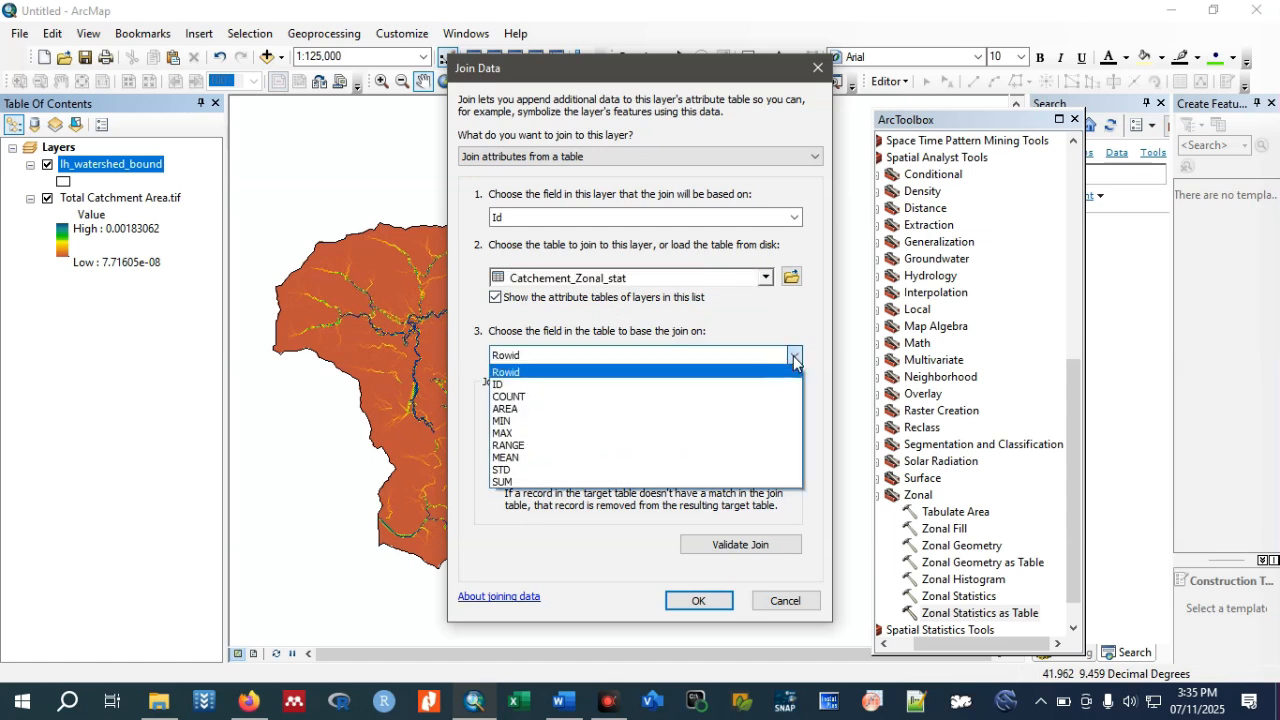
pyautogui.click(795, 358)
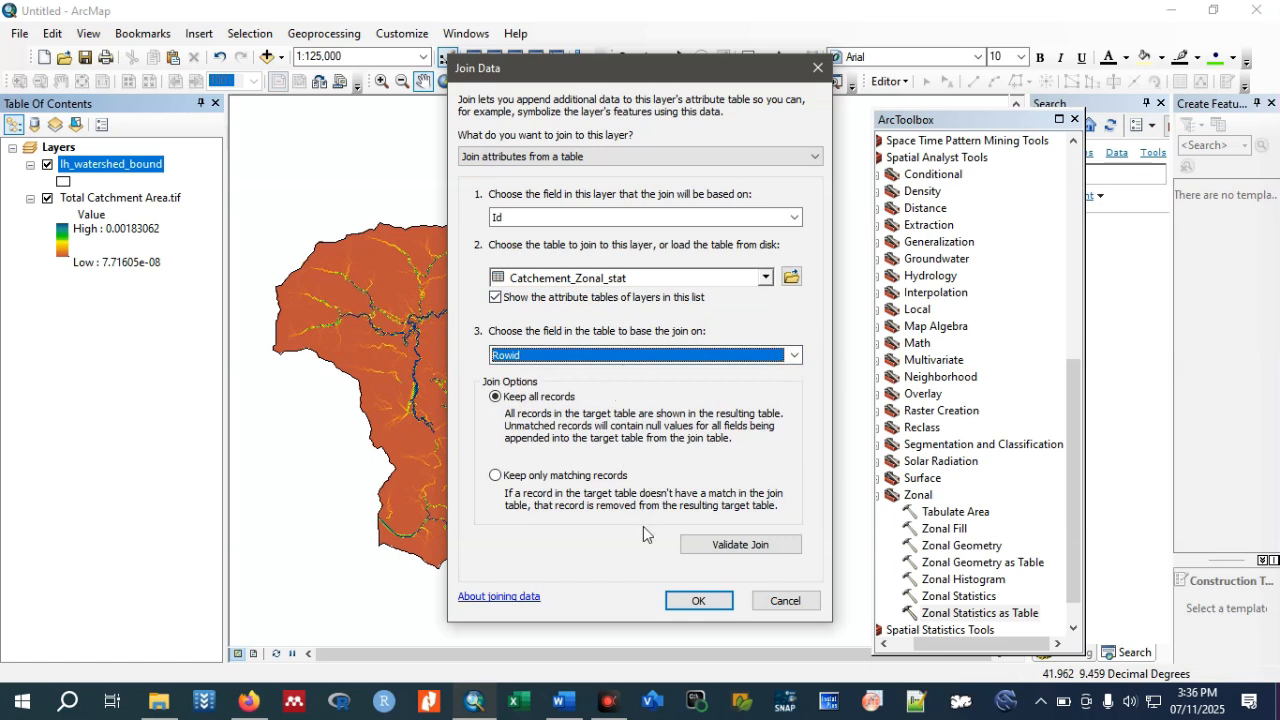
pyautogui.click(697, 602)
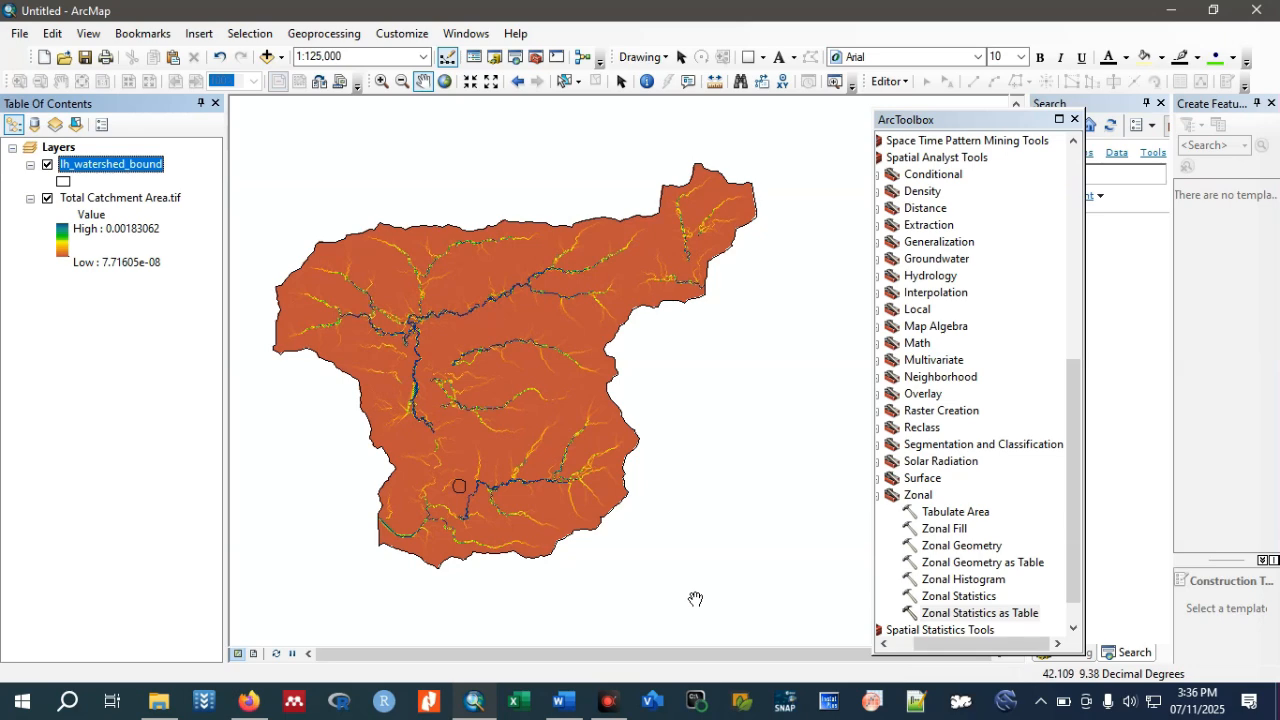
pyautogui.rightClick(118, 168)
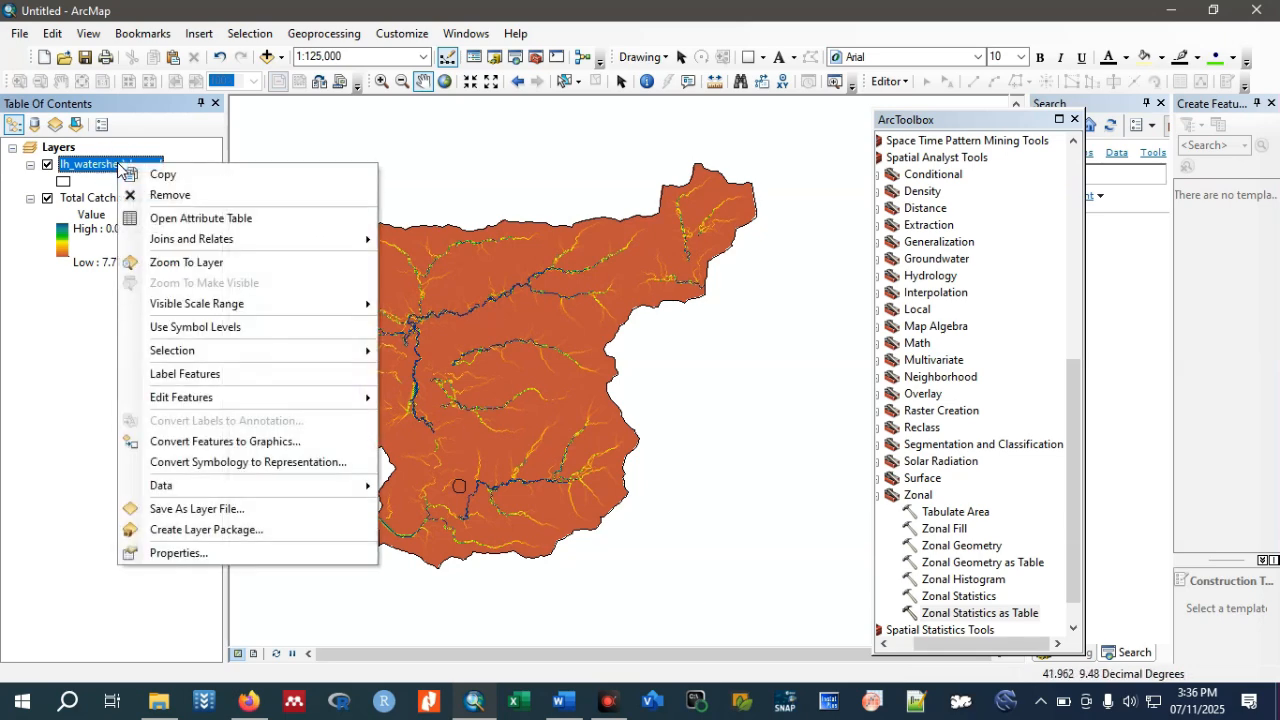
pyautogui.click(186, 218)
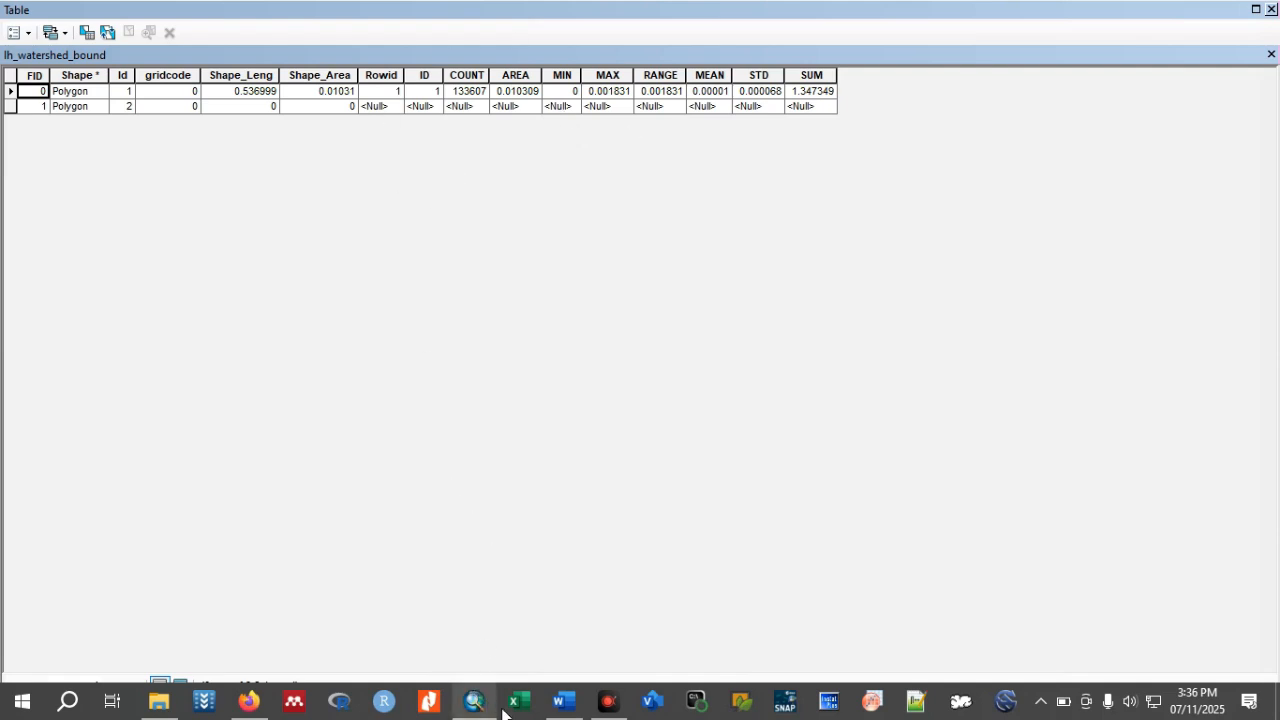
# Switch to the Word document and arrange its window so the covariates table sits below the joined zonal statistics.
pyautogui.moveTo(563, 703)
pyautogui.click(580, 634)
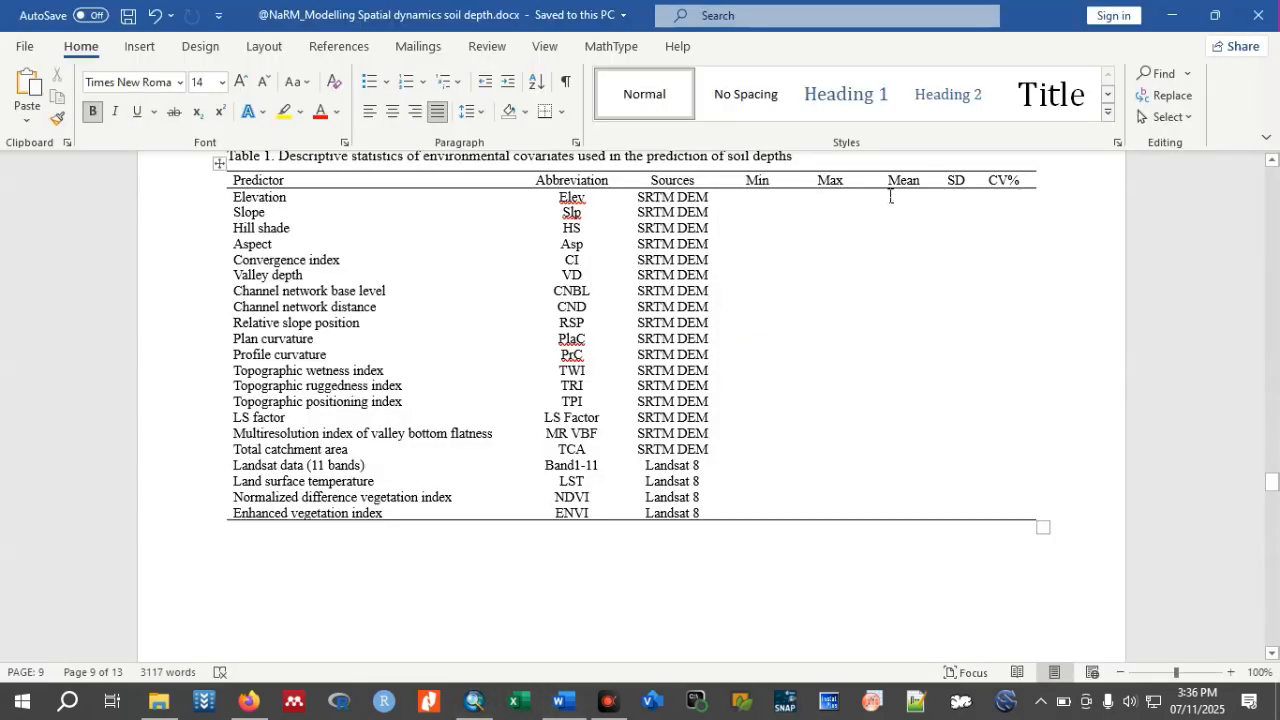
pyautogui.click(1214, 15)
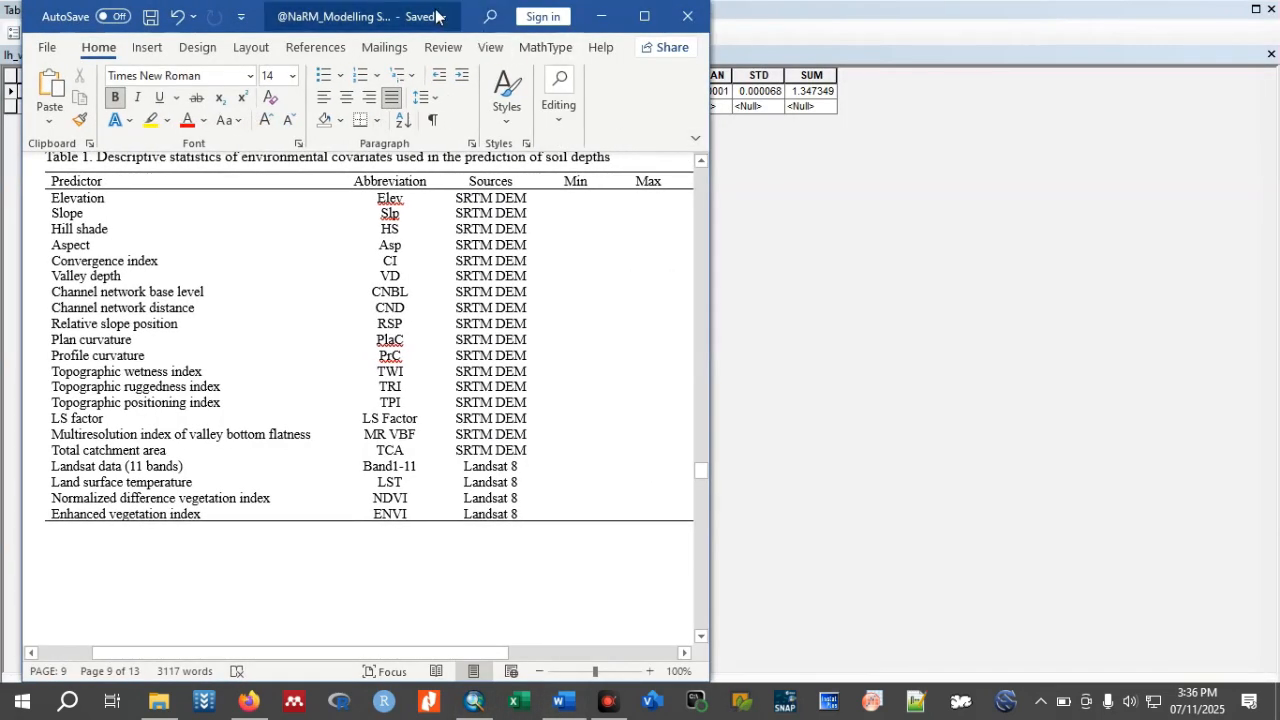
pyautogui.moveTo(435, 15); pyautogui.dragTo(697, 178)
pyautogui.moveTo(927, 522); pyautogui.dragTo(1231, 509)
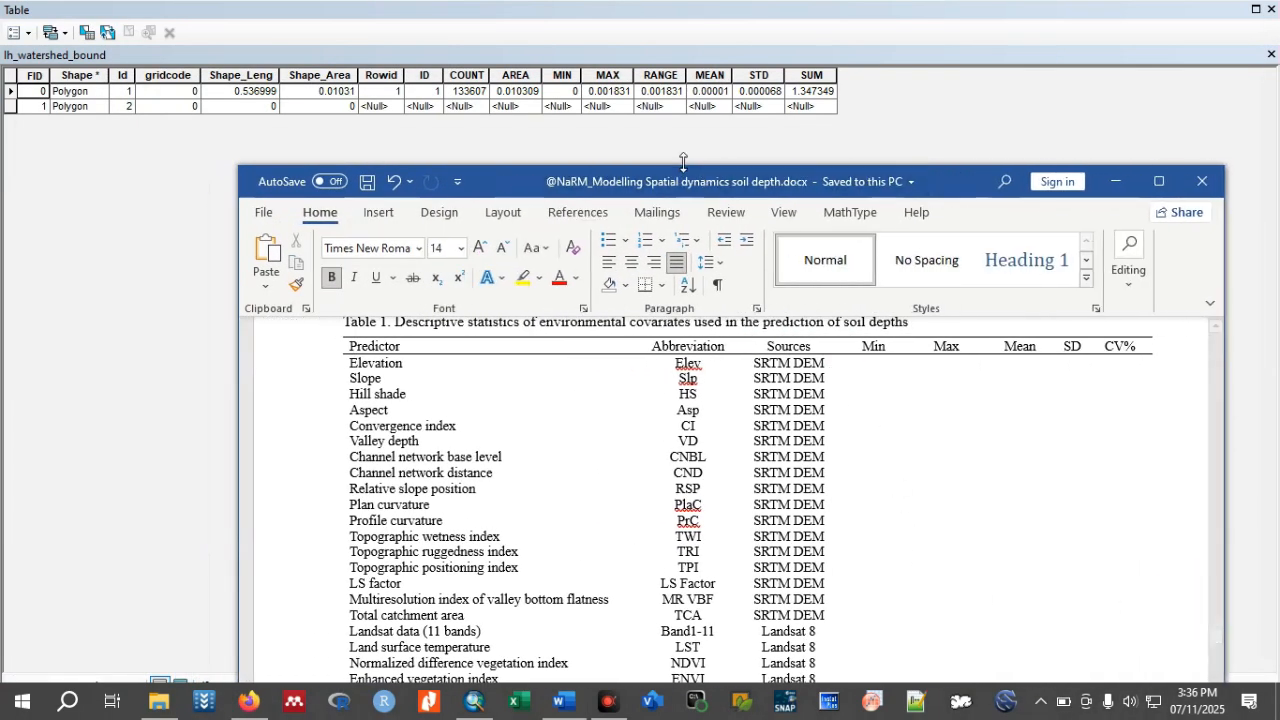
pyautogui.moveTo(682, 181); pyautogui.dragTo(562, 166)
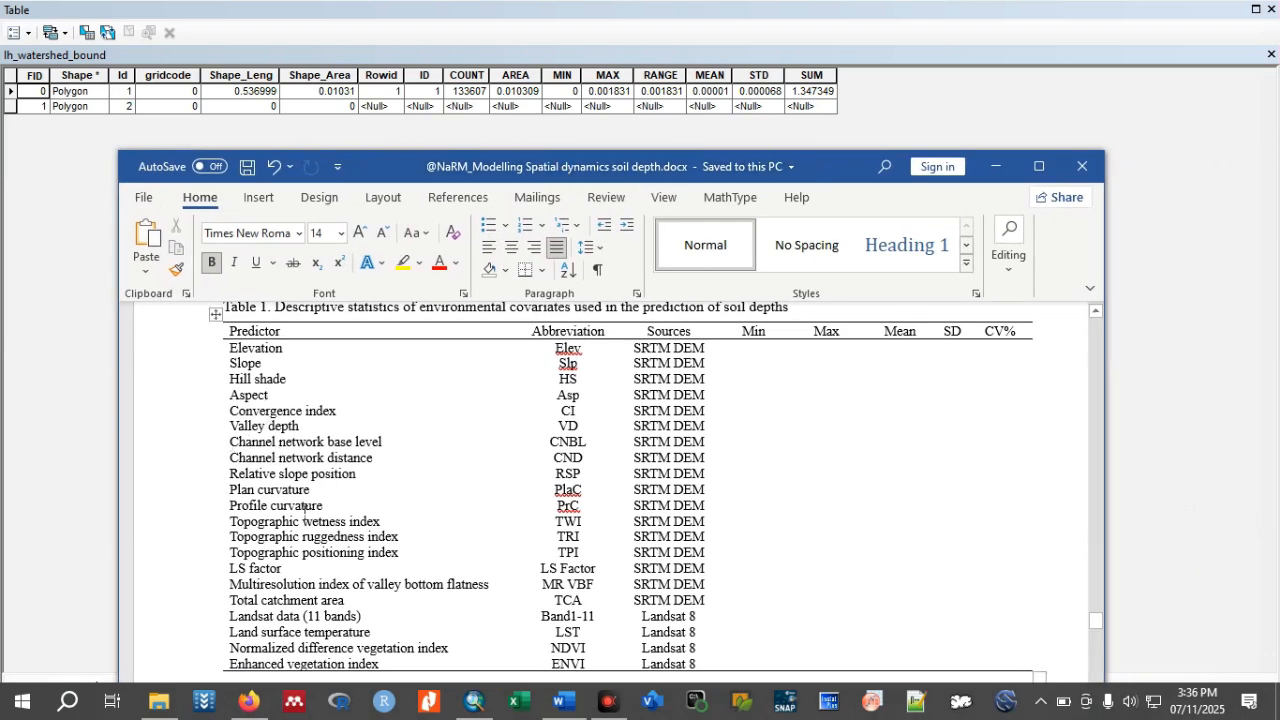
pyautogui.scroll(-1, 318, 612)
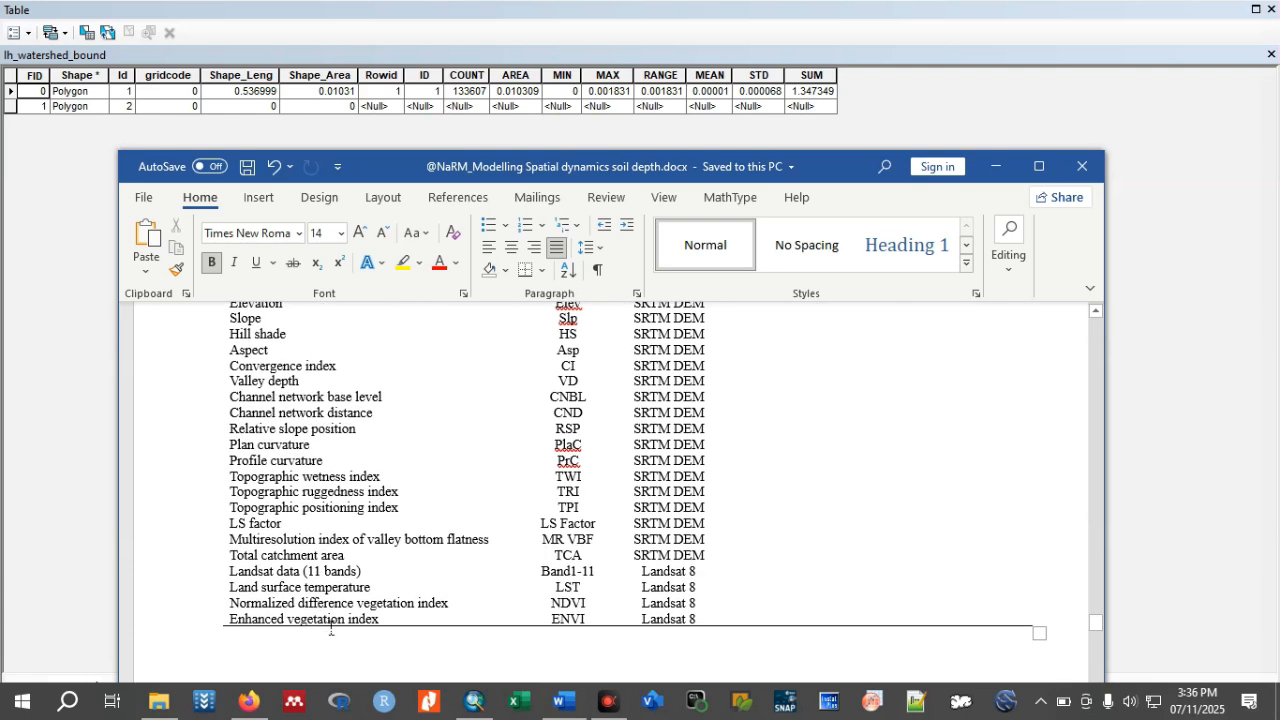
# Fill the Total catchment area row of the covariates table with Min 0, Max 0.0018 and Mean 0.0001.
pyautogui.scroll(1, 335, 510)
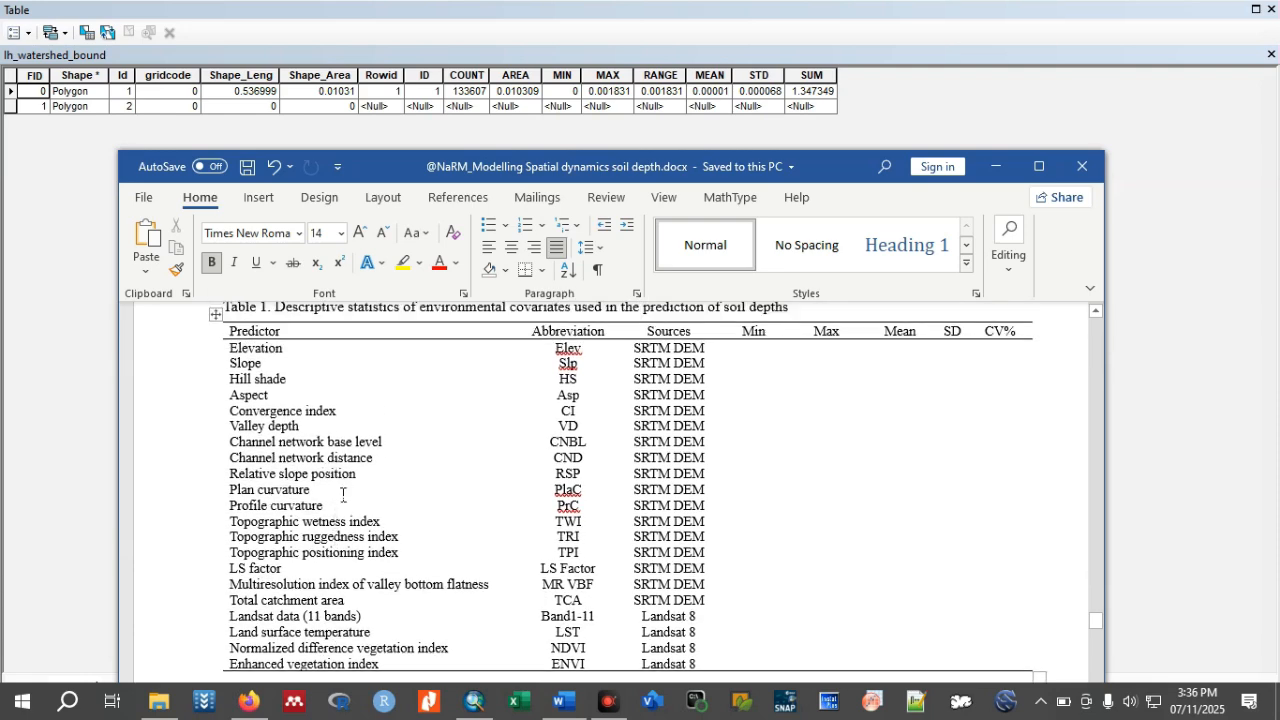
pyautogui.scroll(1, 337, 453)
pyautogui.scroll(-1, 334, 432)
pyautogui.click(761, 605)
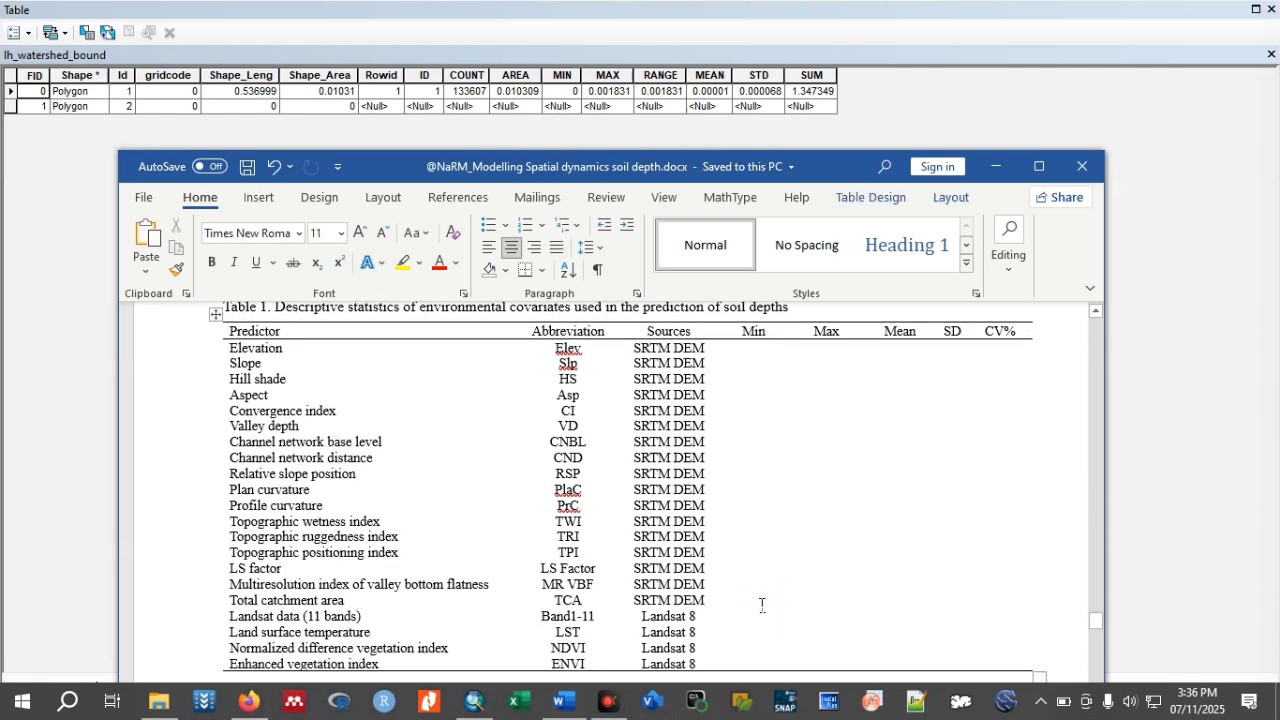
pyautogui.write('0')
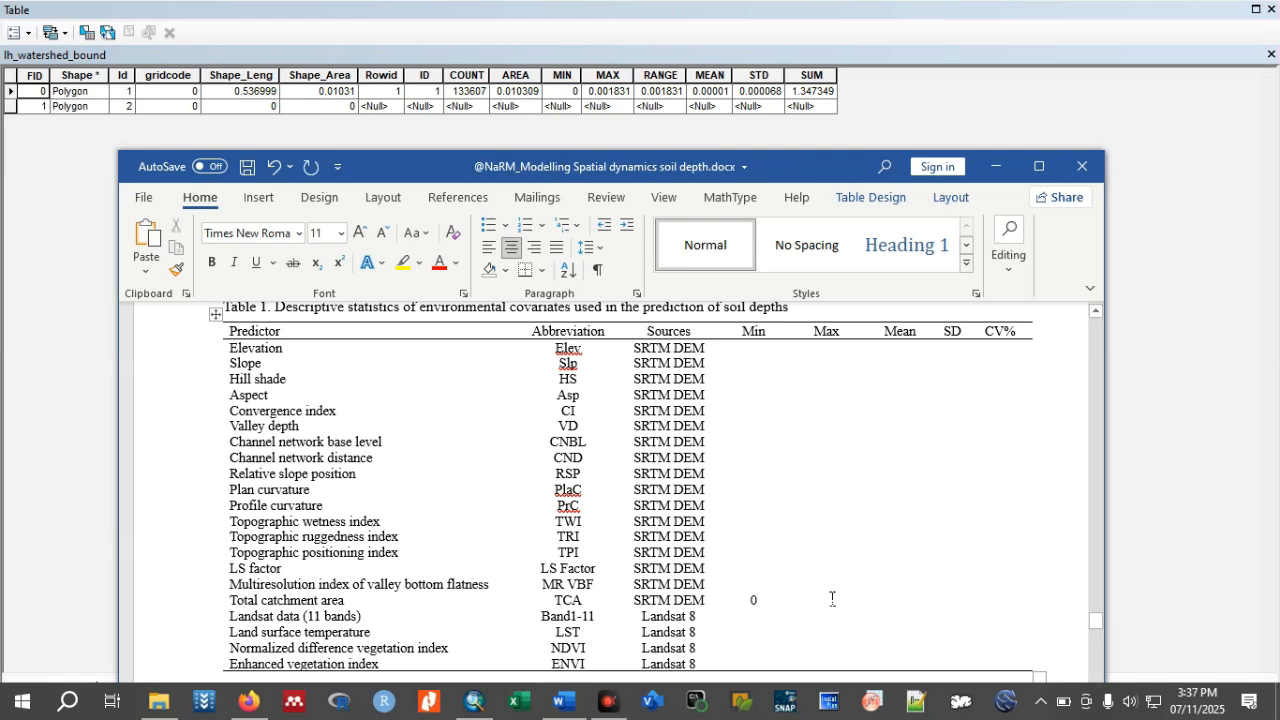
pyautogui.click(830, 598)
pyautogui.write('0.00')
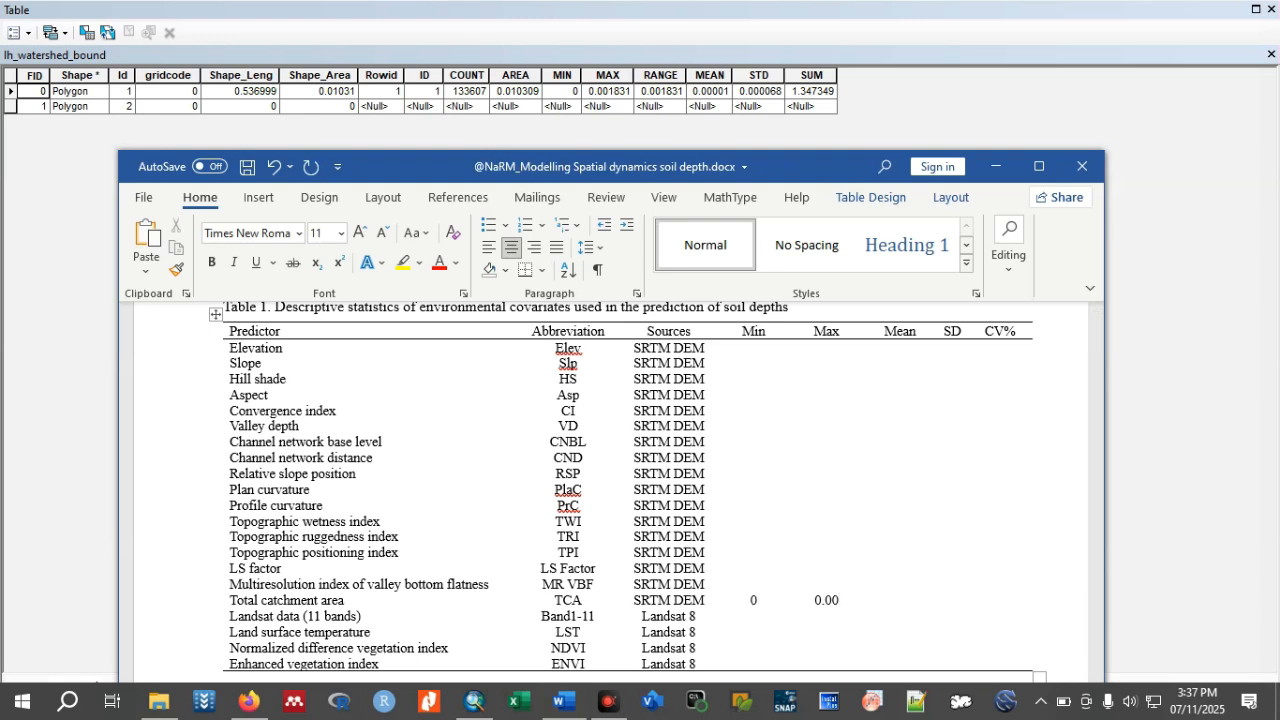
pyautogui.write('18')
pyautogui.click(904, 600)
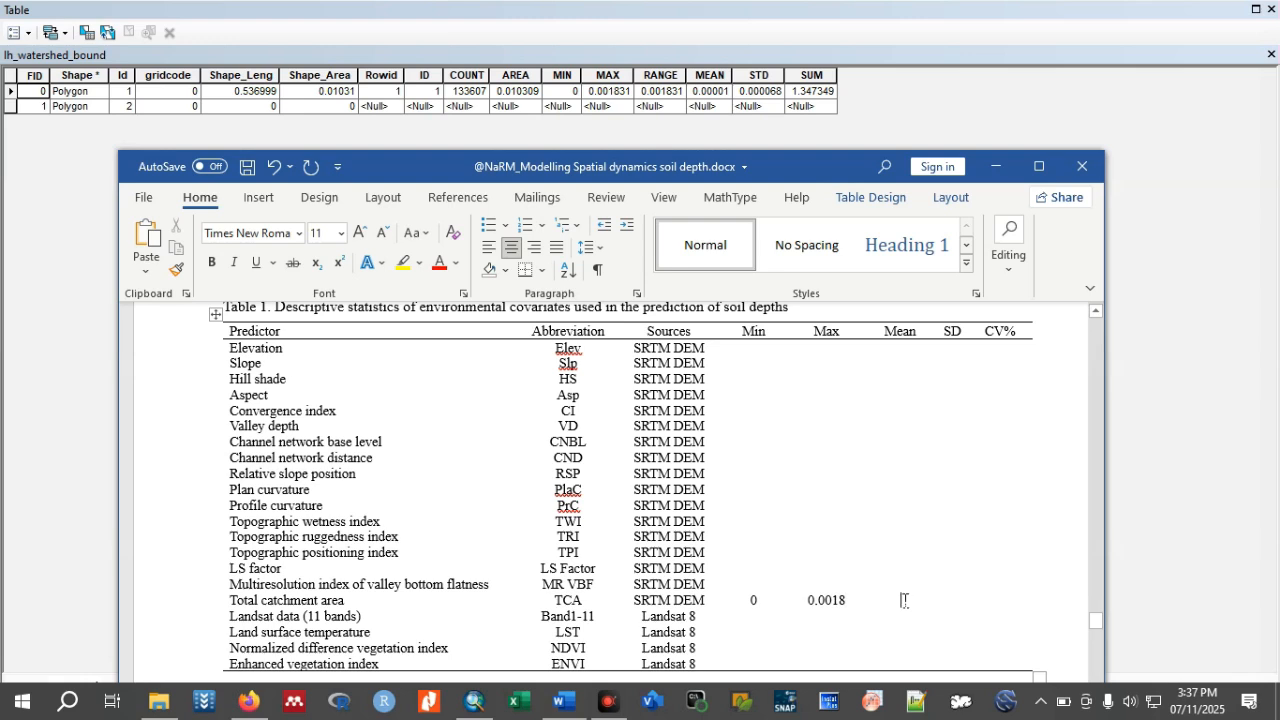
pyautogui.write('0.0001')
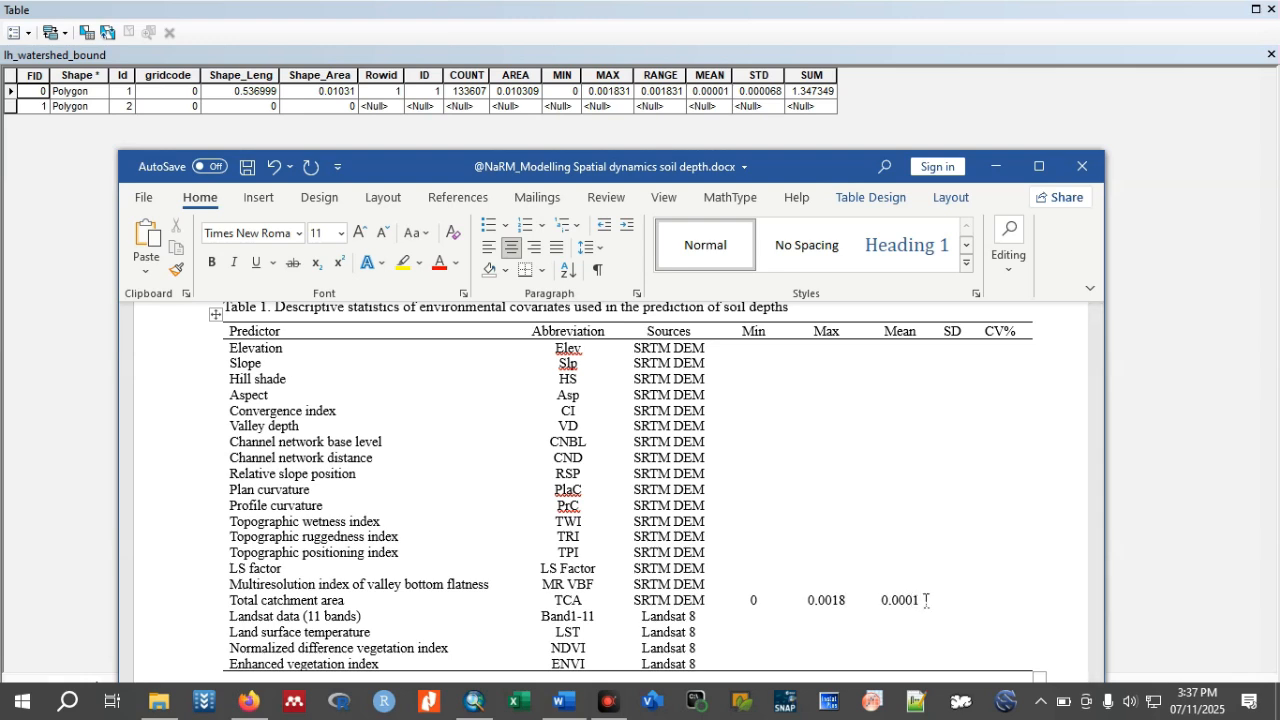
# Enter 0.000066 in the CV% cell of the Total catchment area row.
pyautogui.click(966, 602)
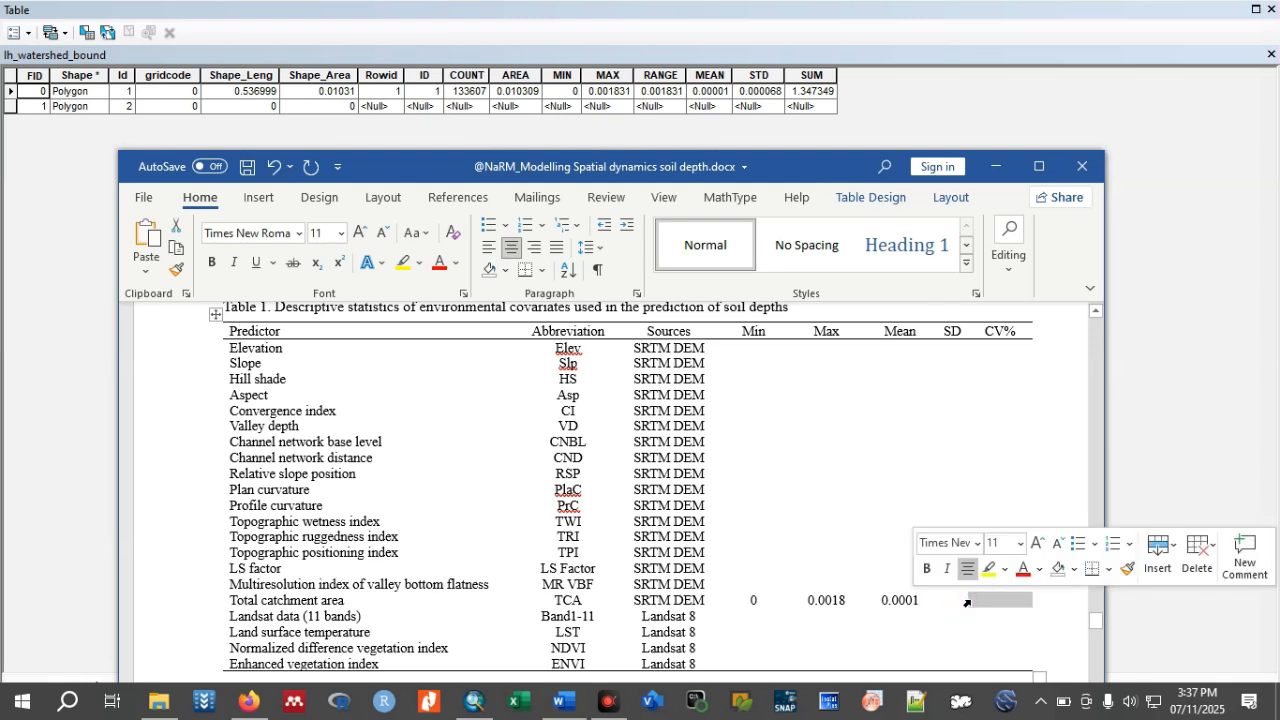
pyautogui.click(978, 600)
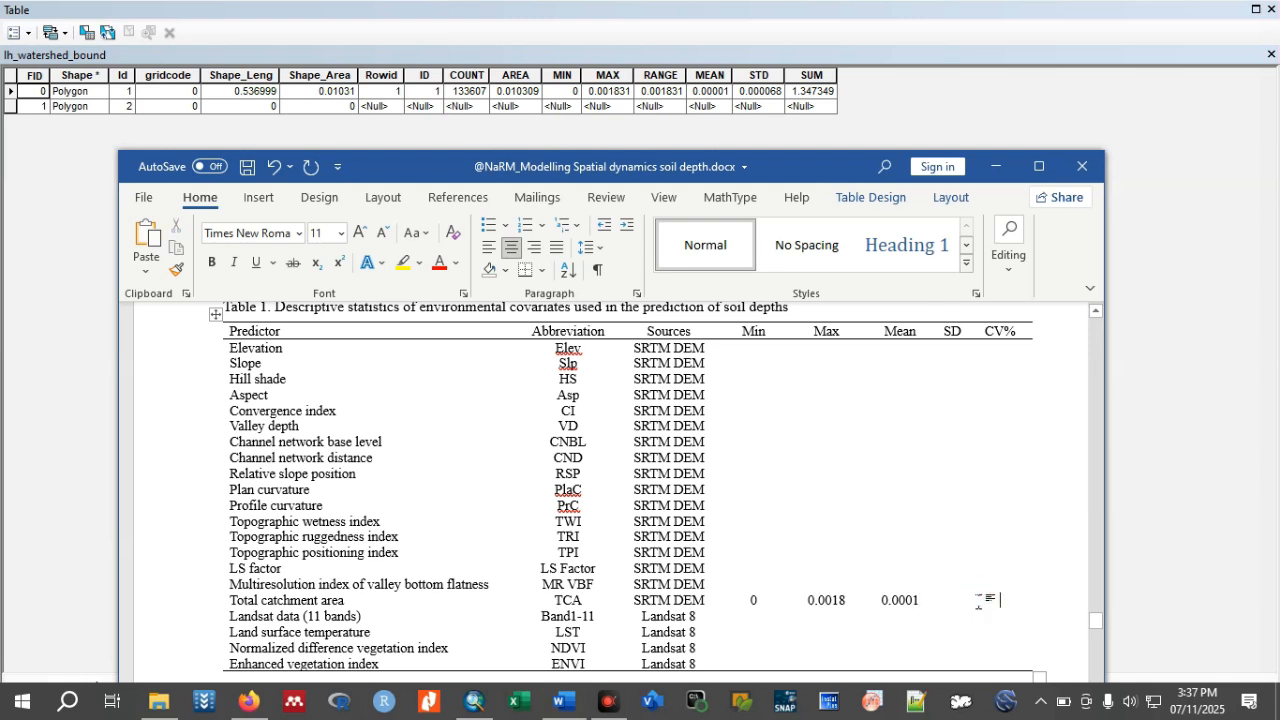
pyautogui.write('0.')
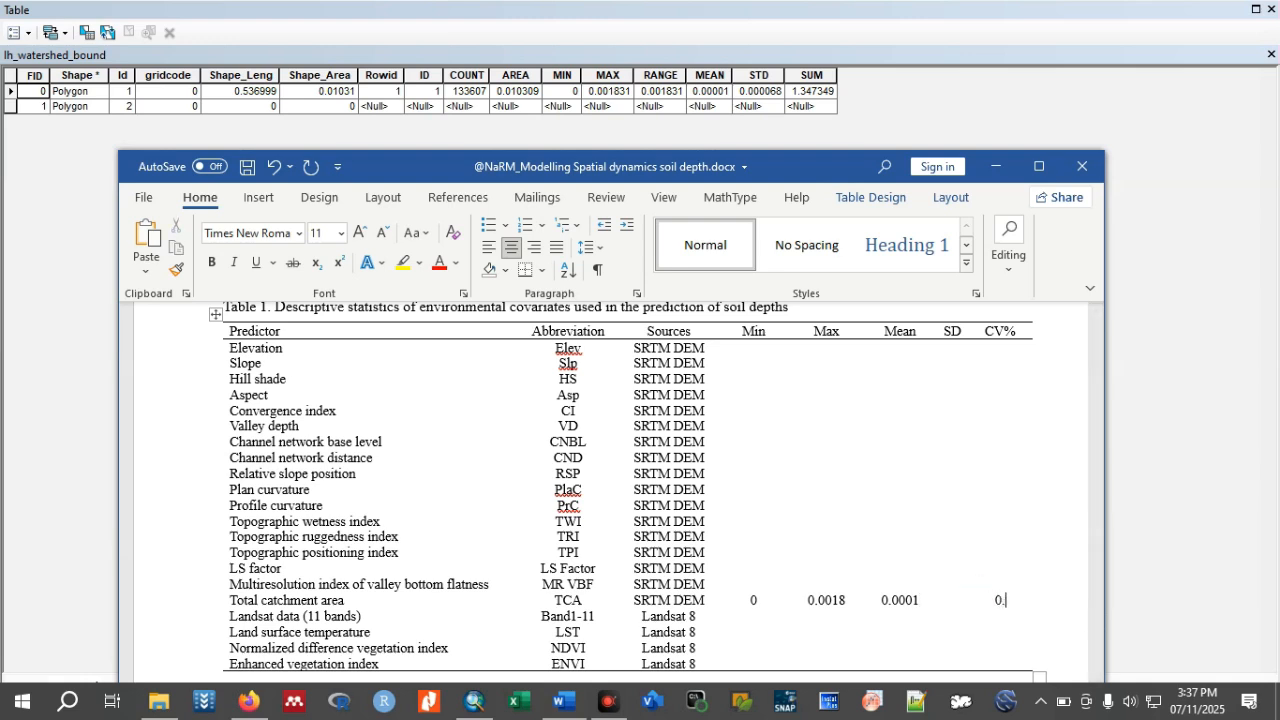
pyautogui.write('0000066')
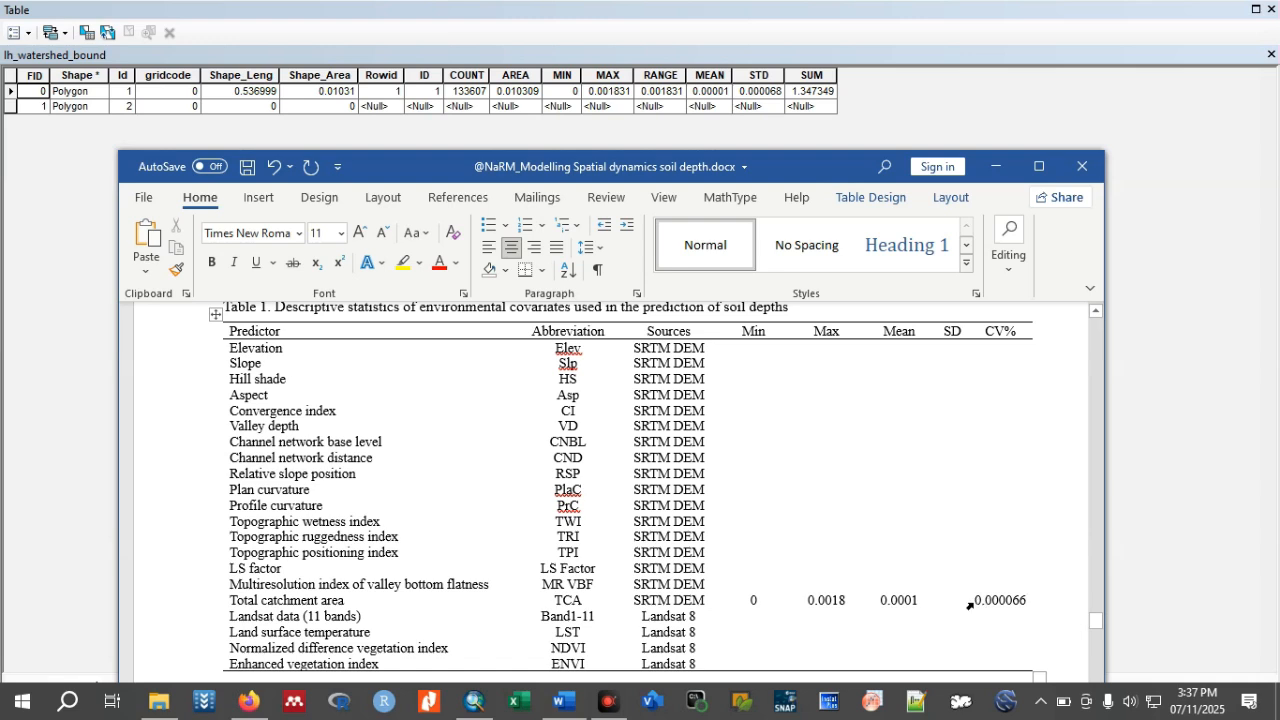
# Move the 0.000066 value from the CV% cell to the SD cell of the Total catchment area row.
pyautogui.moveTo(977, 603); pyautogui.dragTo(1011, 606)
pyautogui.hotkey('ctrl', 'c')
pyautogui.press('BackSpace')
pyautogui.click(963, 601)
pyautogui.hotkey('ctrl', 'v')
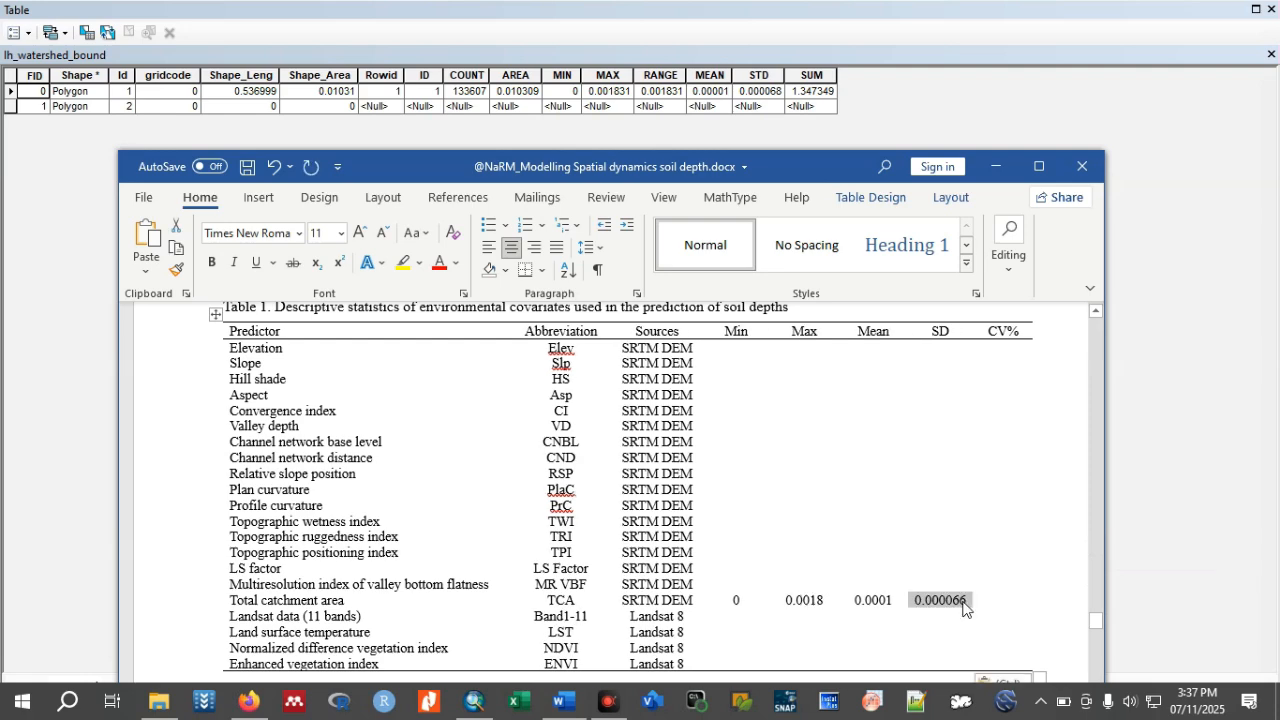
# Save the Word document, return to ArcMap and close the lh_watershed_bound attribute table.
pyautogui.scroll(1, 968, 590)
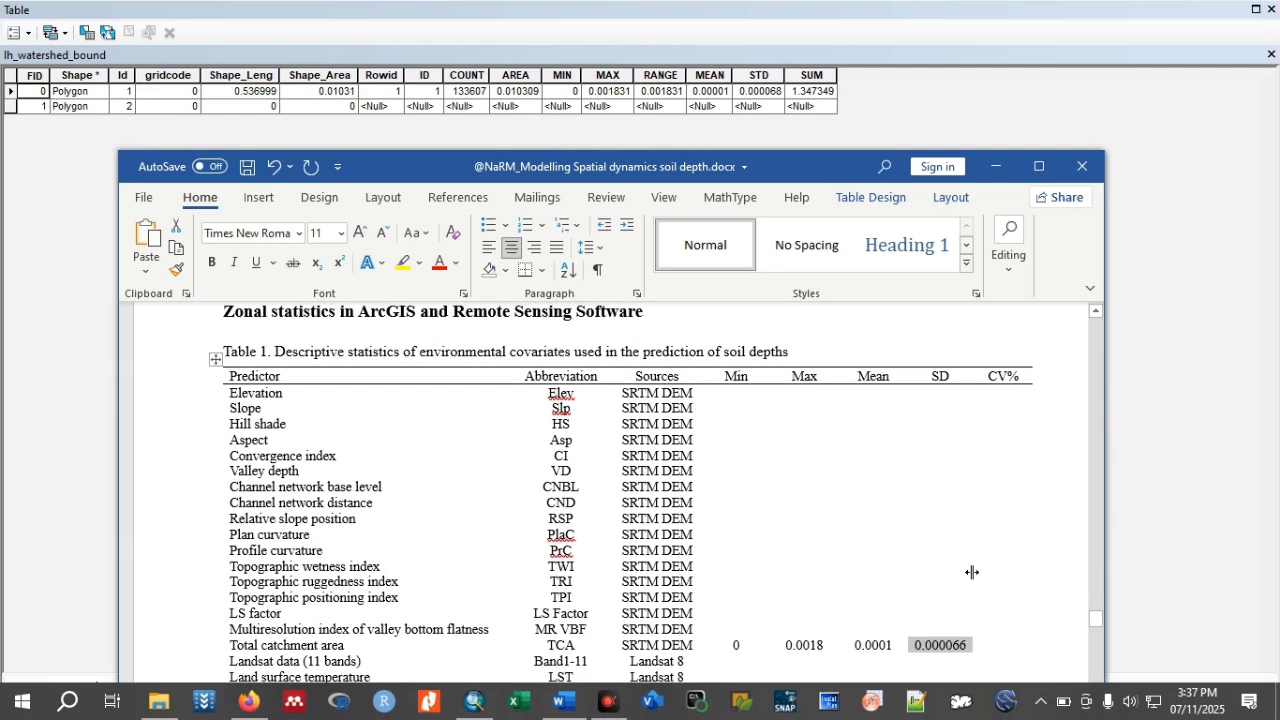
pyautogui.scroll(-2, 971, 572)
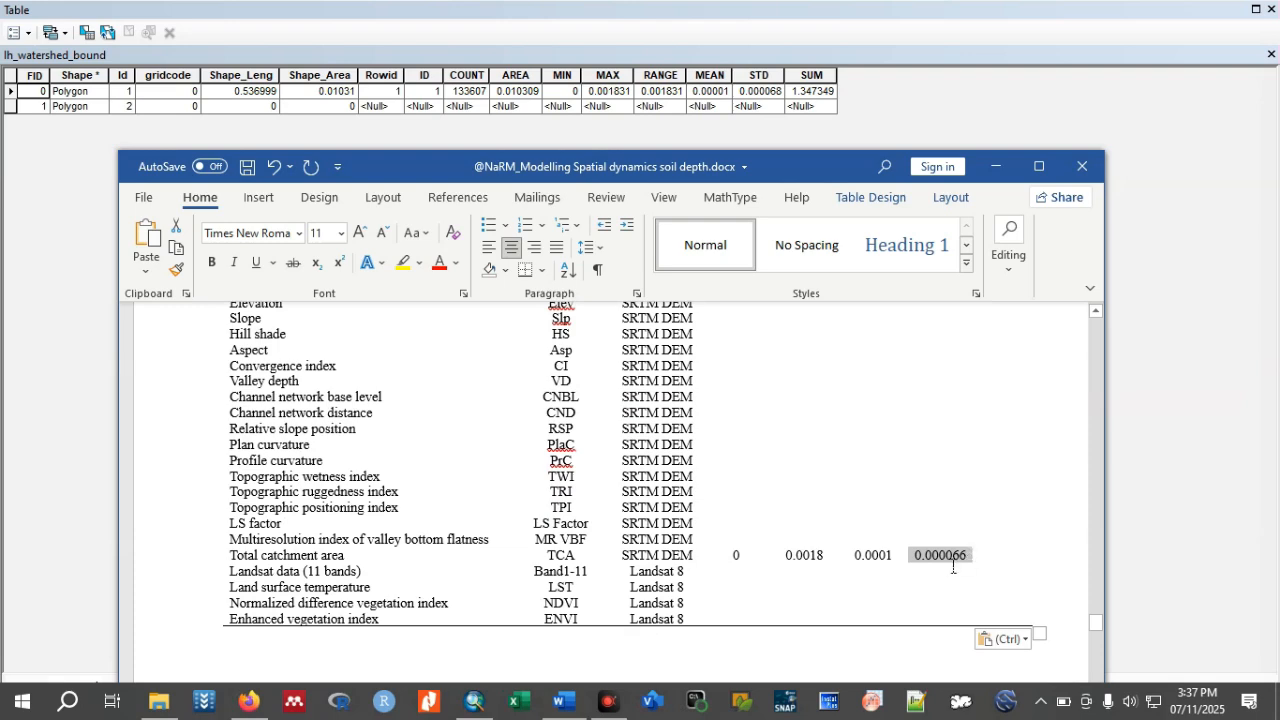
pyautogui.scroll(3, 945, 556)
pyautogui.scroll(-2, 946, 560)
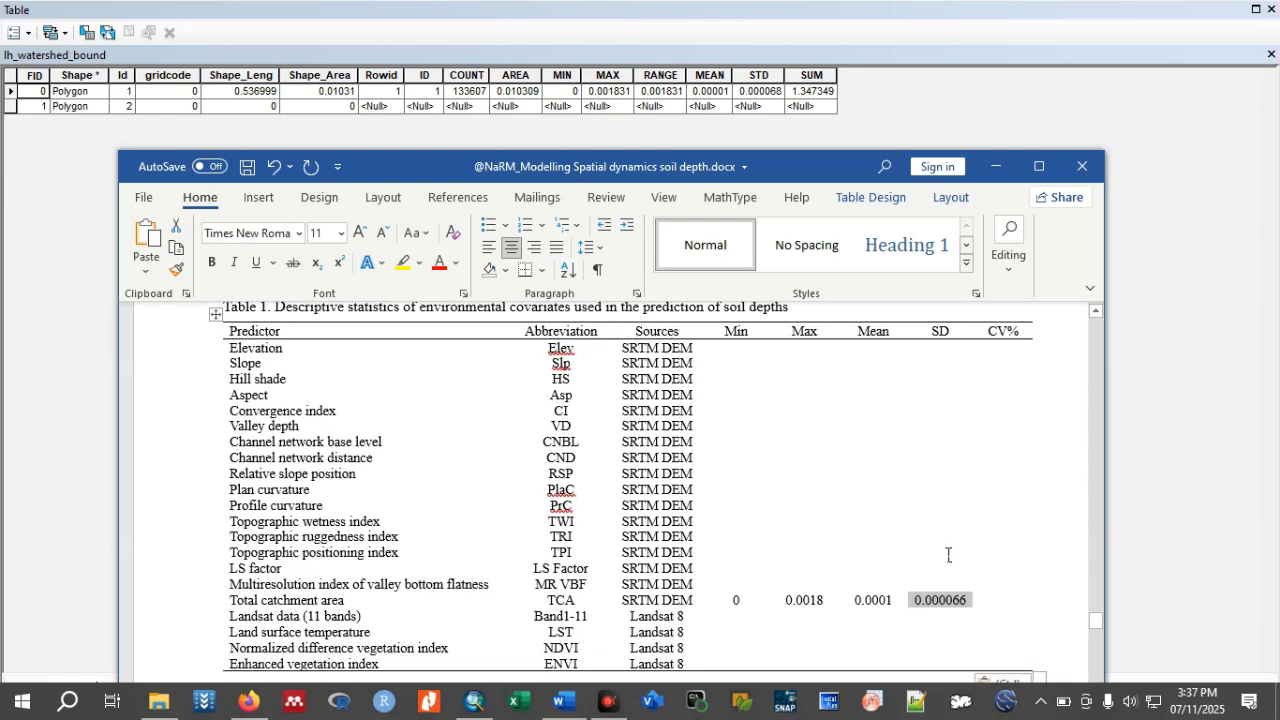
pyautogui.scroll(2, 932, 419)
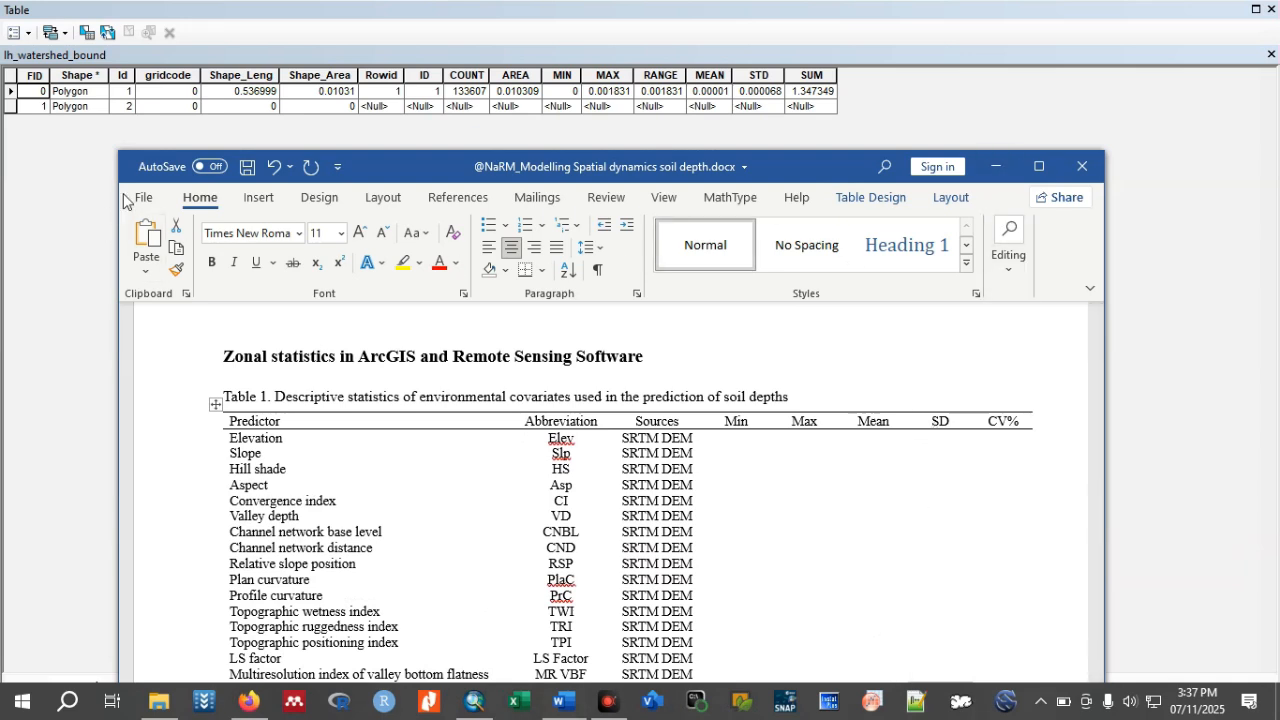
pyautogui.click(248, 168)
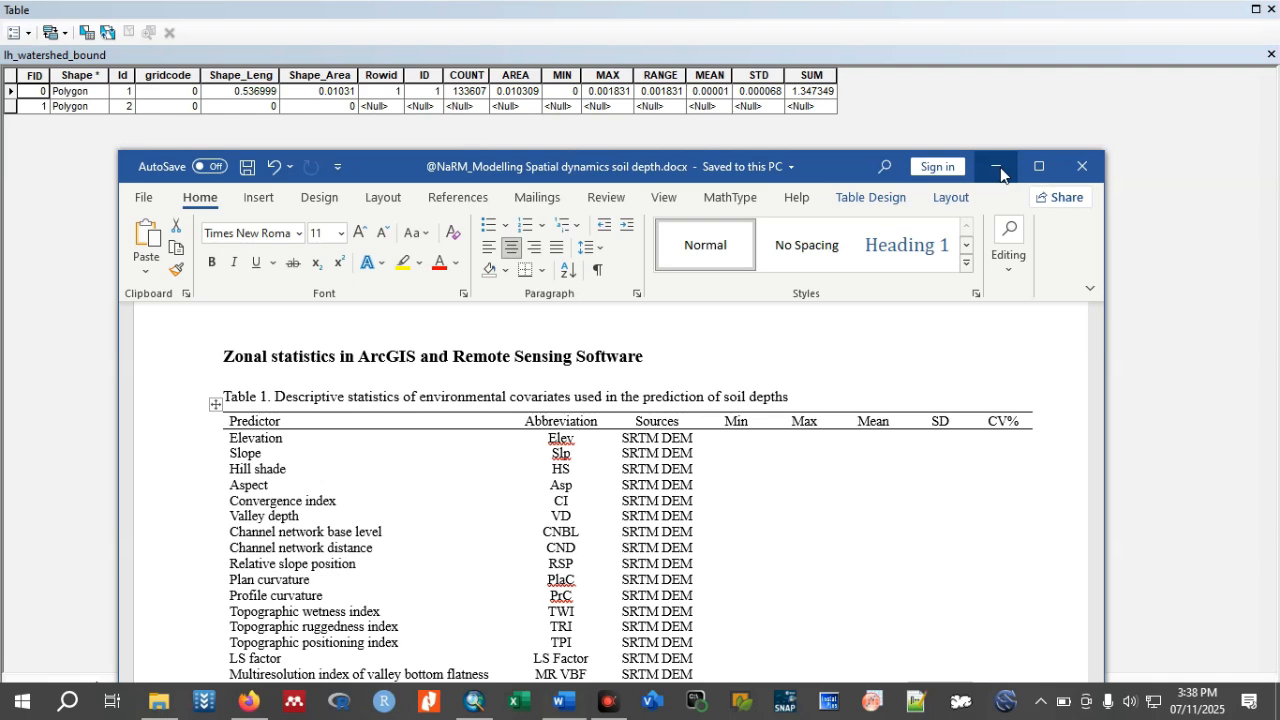
pyautogui.click(1001, 174)
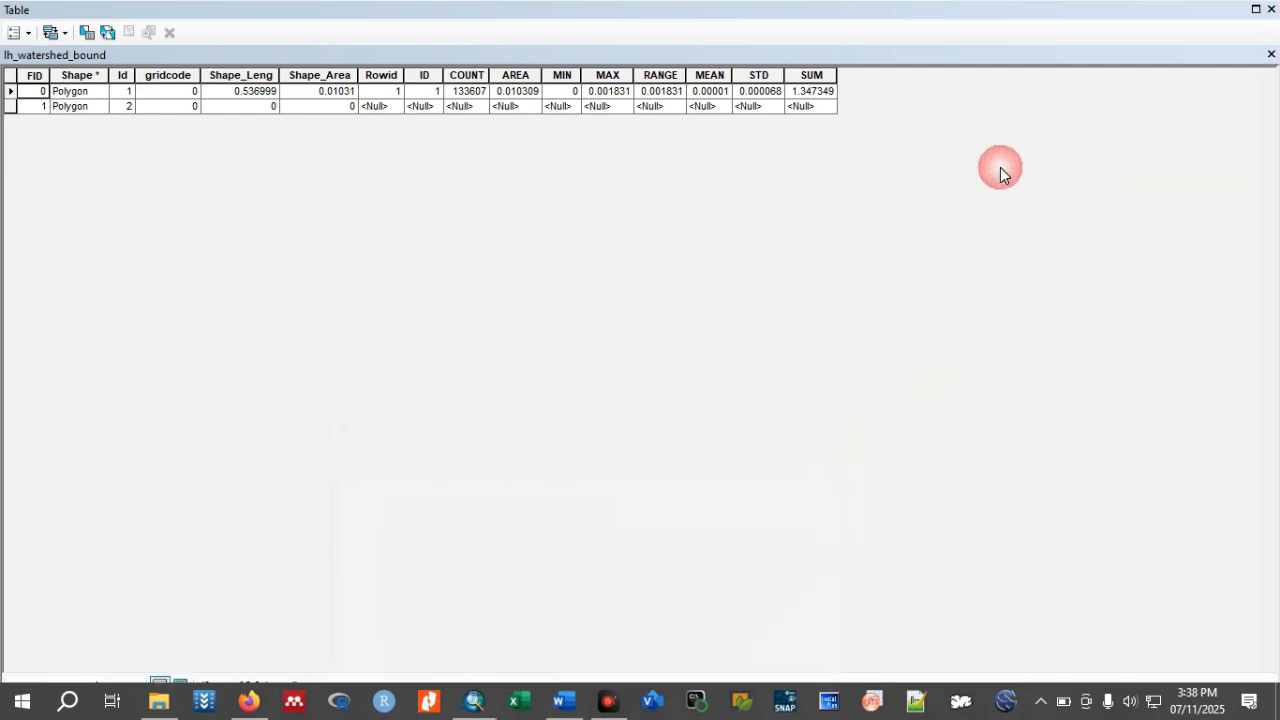
pyautogui.click(1271, 9)
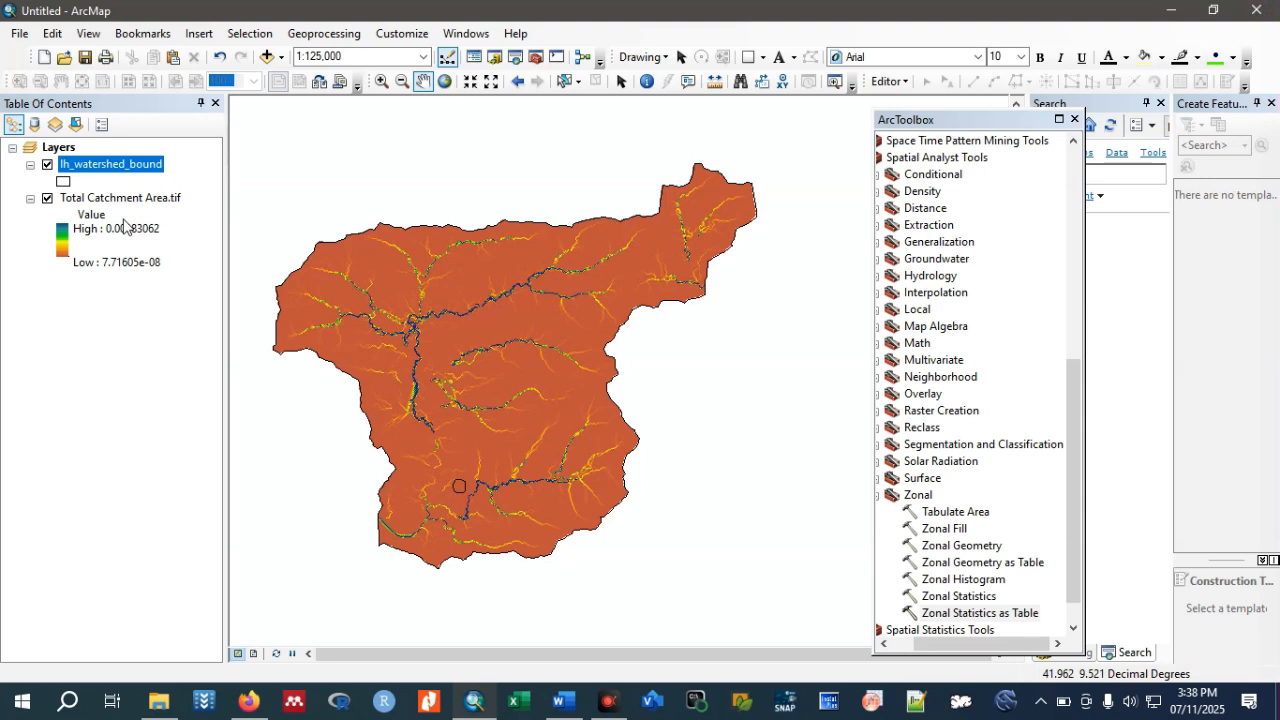